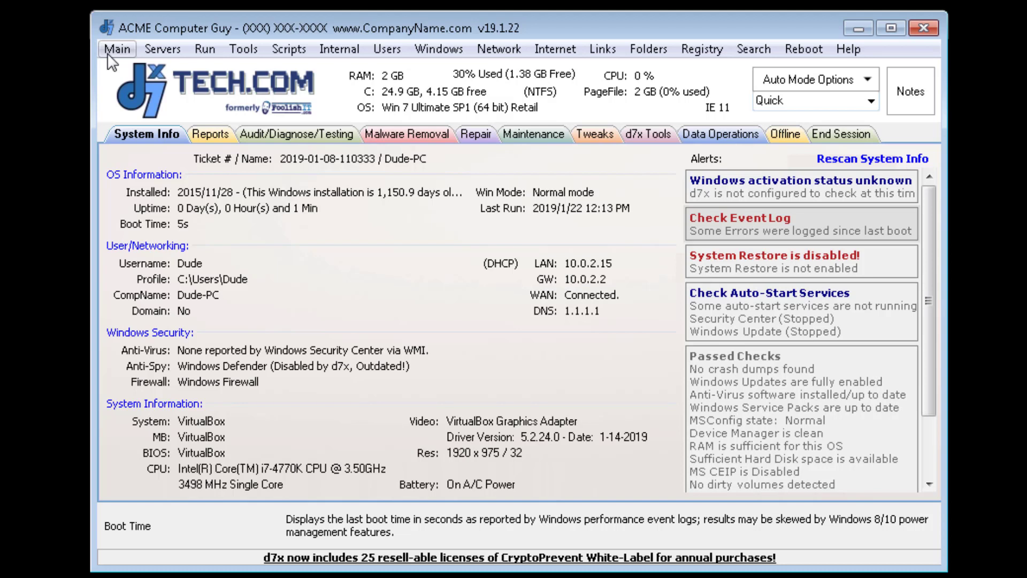
- Check for program updates and dismiss the result notice
{"action": "left_click", "coordinate": [108, 54]}
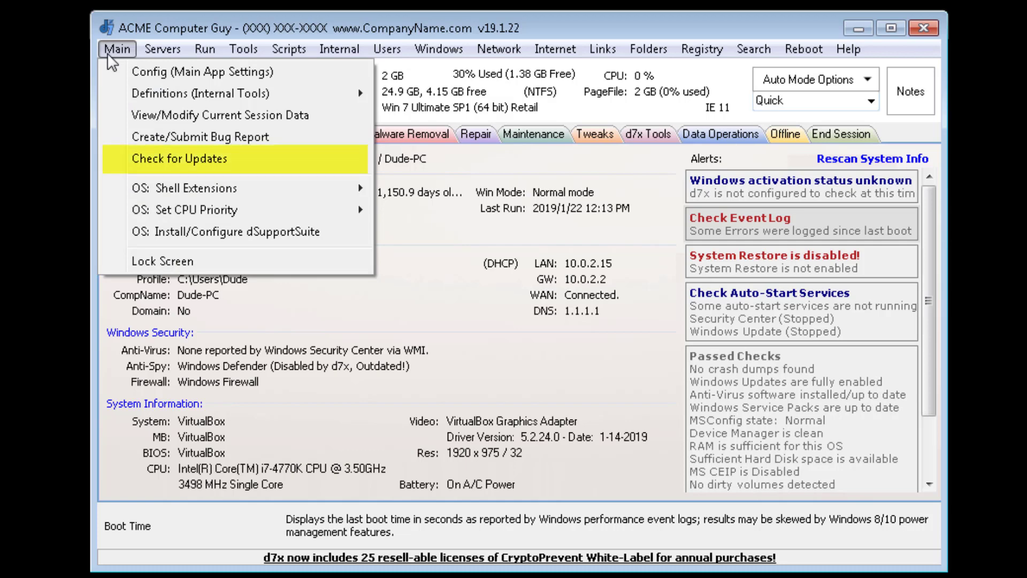
{"action": "left_click", "coordinate": [217, 163]}
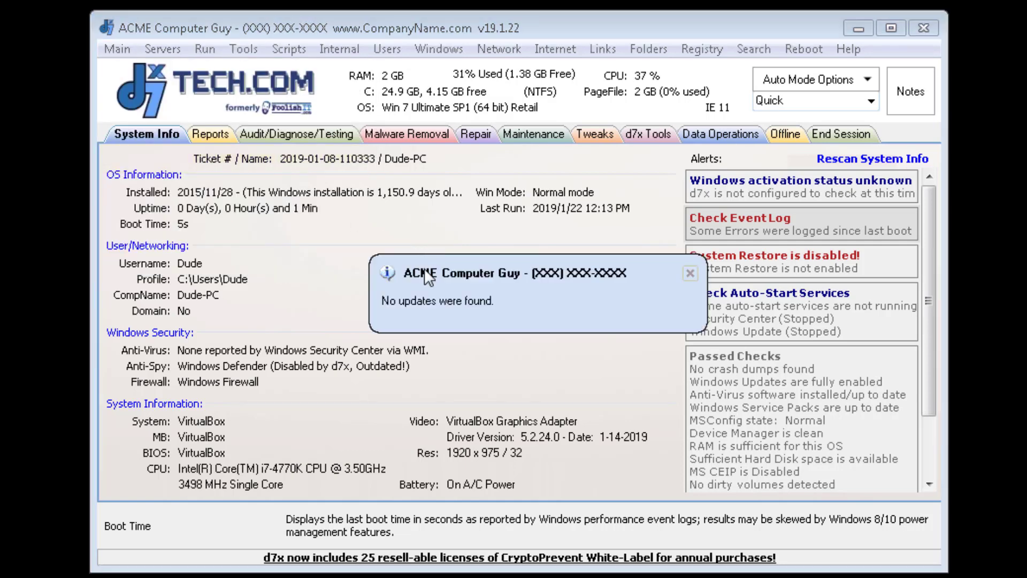
{"action": "left_click", "coordinate": [437, 303]}
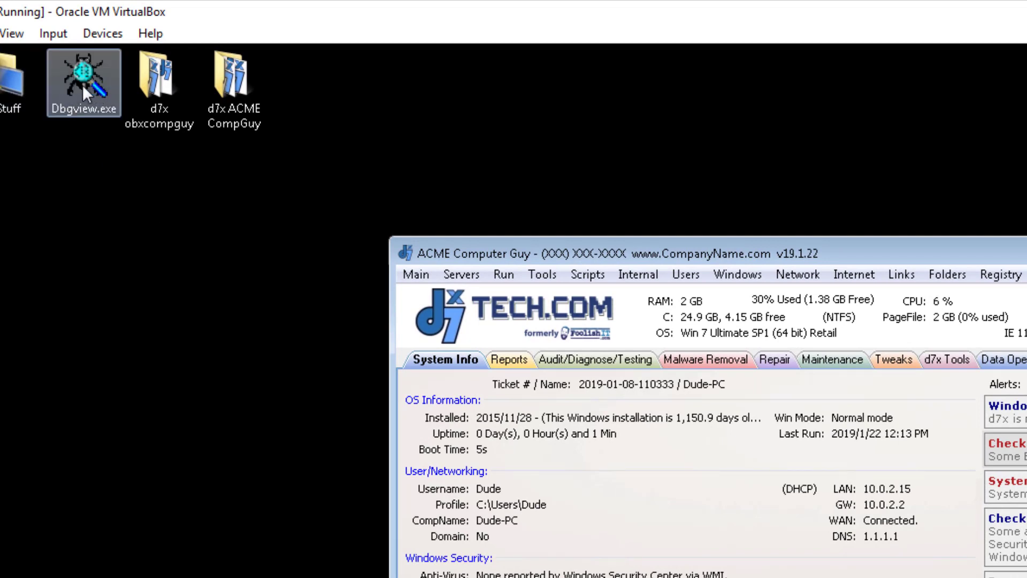
- Show the shell options available for Dbgview.exe on the desktop, and dismiss them
{"action": "right_click", "coordinate": [77, 88]}
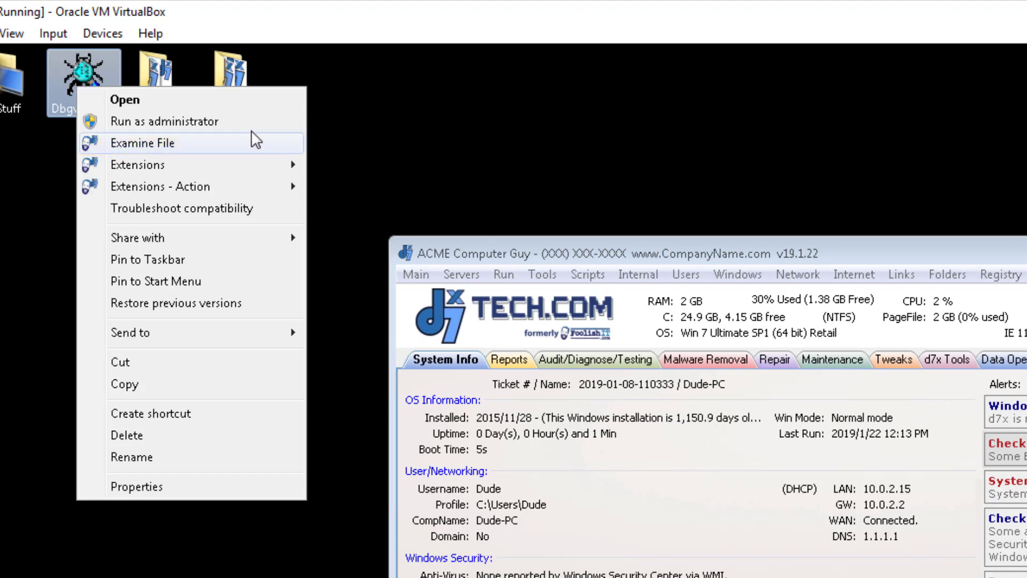
{"action": "left_click", "coordinate": [464, 213]}
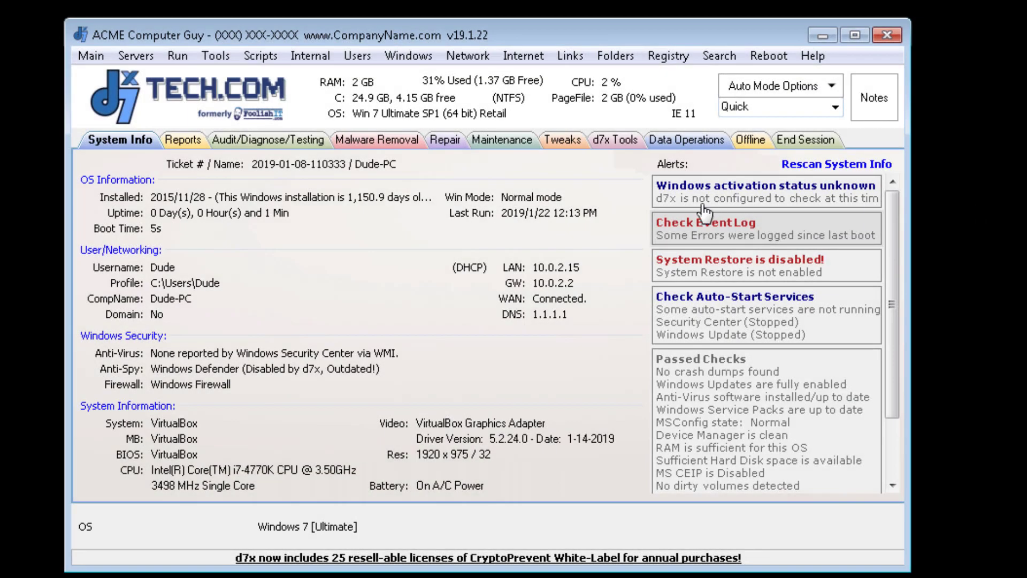
- Follow the Check Event Log alert to the Event Log Viewer and select the Service Control Manager error event
{"action": "left_click", "coordinate": [777, 229]}
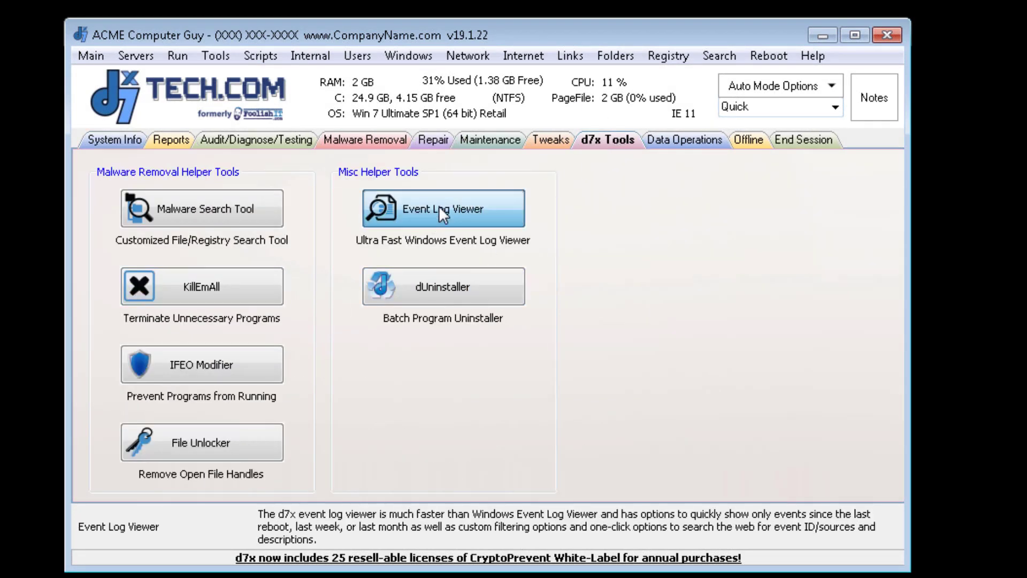
{"action": "left_click", "coordinate": [479, 216]}
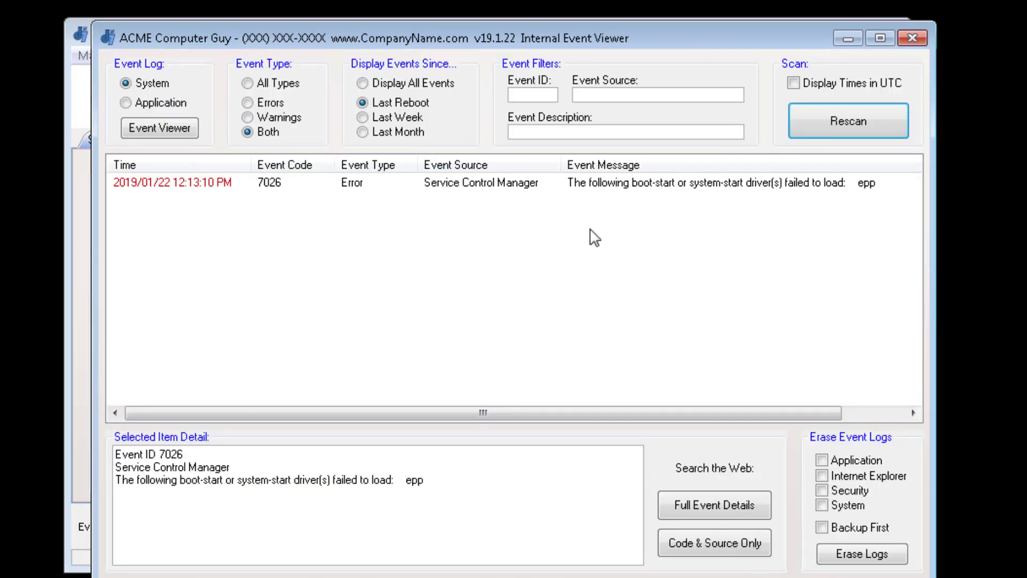
{"action": "left_click", "coordinate": [539, 188]}
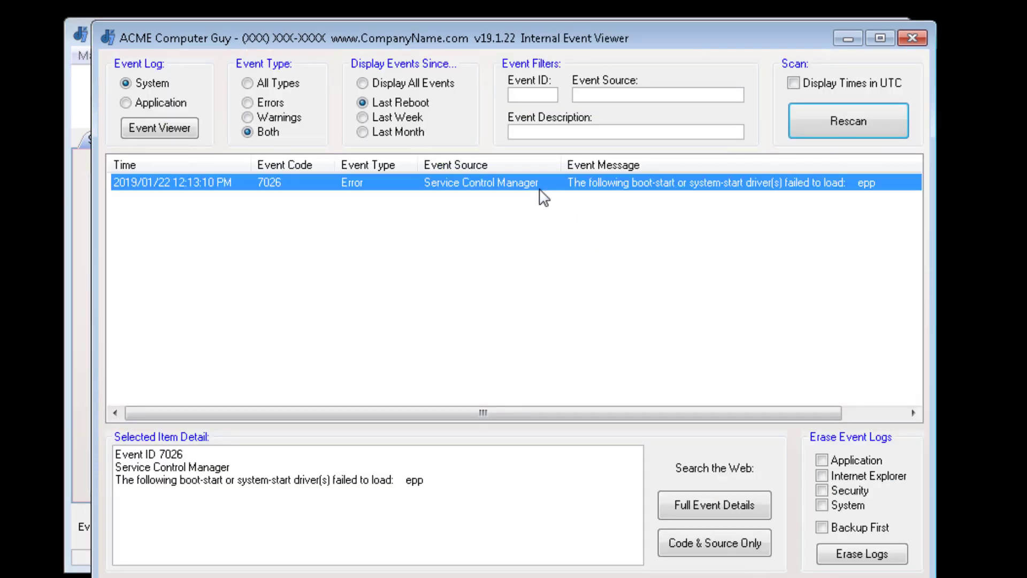
- Search the web for the selected event's full details, examine the quoted search query, and close the browser window
{"action": "left_click", "coordinate": [710, 501]}
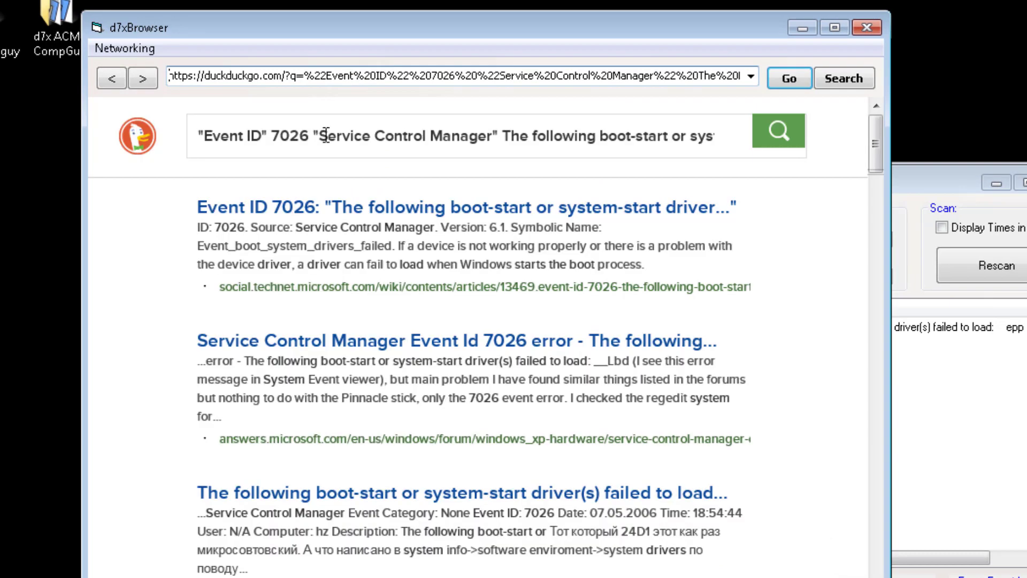
{"action": "double_click", "coordinate": [202, 135]}
{"action": "left_click", "coordinate": [202, 135]}
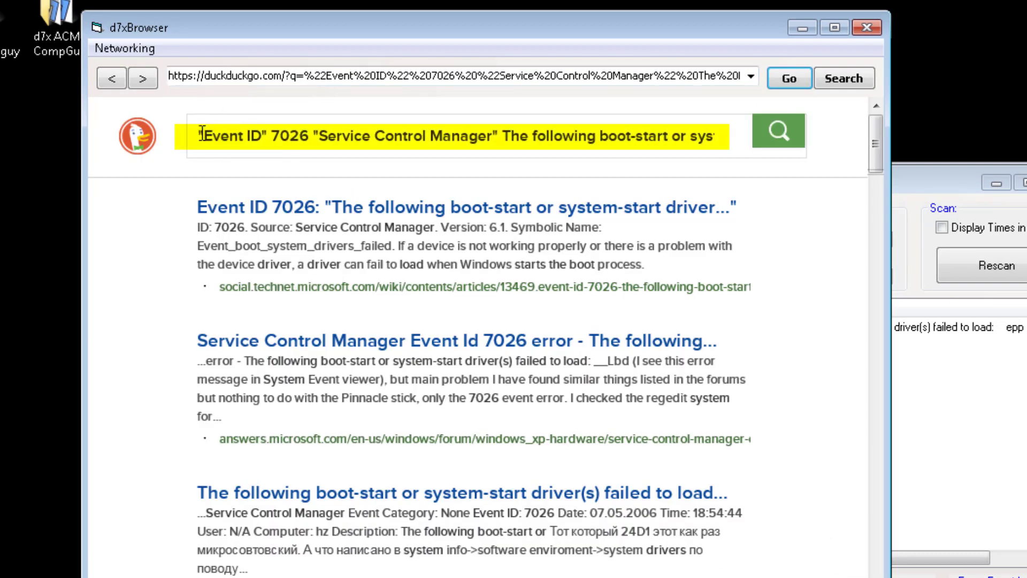
{"action": "left_click", "coordinate": [280, 134]}
{"action": "left_click", "coordinate": [493, 136]}
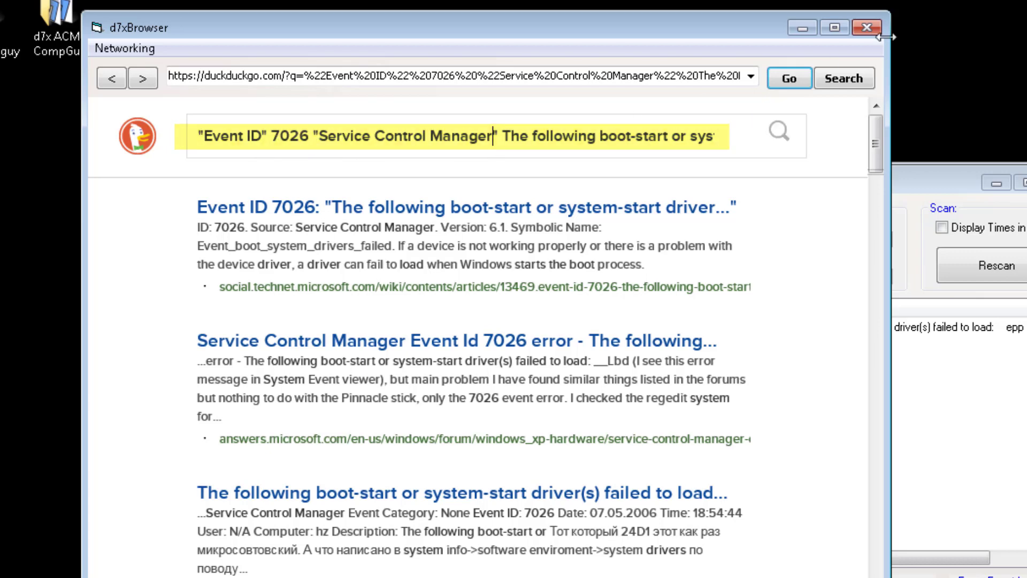
{"action": "left_click", "coordinate": [866, 25]}
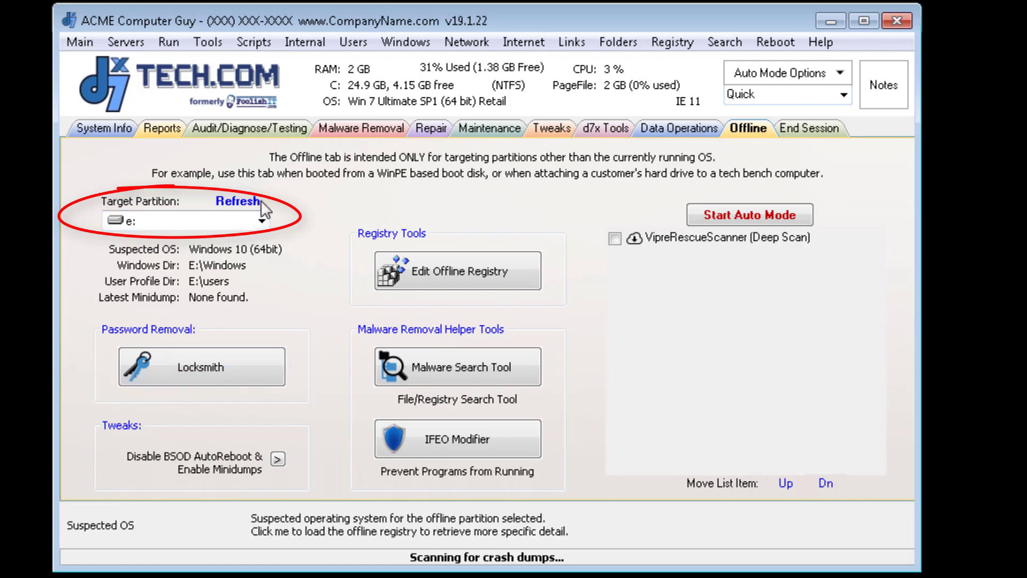
- Switch the offline target partition to c: and set it back to e:
{"action": "left_click", "coordinate": [261, 221]}
{"action": "left_click", "coordinate": [229, 241]}
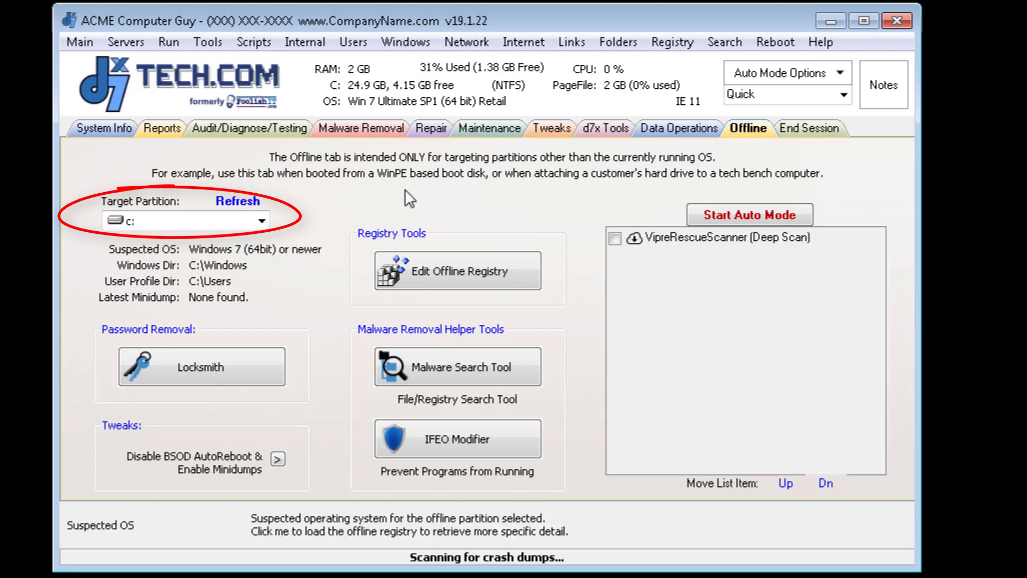
{"action": "left_click", "coordinate": [261, 220]}
{"action": "left_click", "coordinate": [176, 258]}
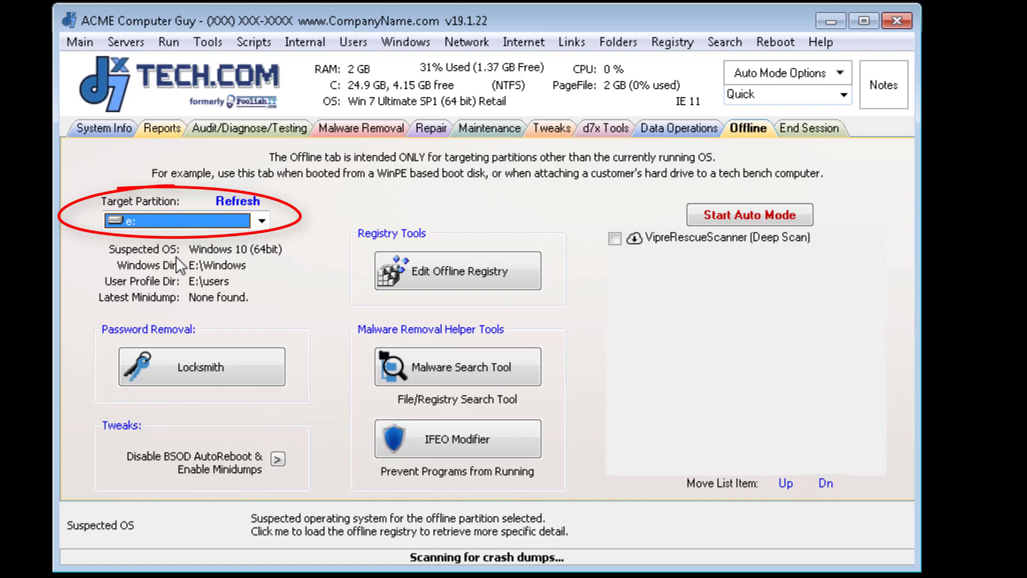
- Set the offline target partition to c: and refresh the partition detection
{"action": "left_click", "coordinate": [262, 220]}
{"action": "left_click", "coordinate": [228, 239]}
{"action": "left_click", "coordinate": [230, 199]}
- Select c: as the target partition again, visit Data Operations, and return to the Offline tools
{"action": "left_click", "coordinate": [262, 220]}
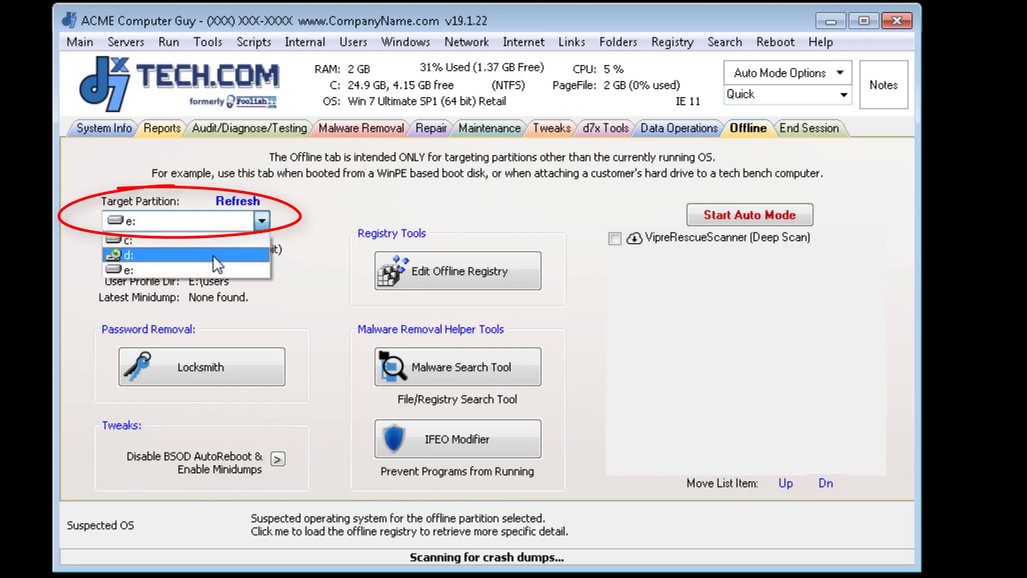
{"action": "left_click", "coordinate": [210, 241]}
{"action": "left_click", "coordinate": [701, 127]}
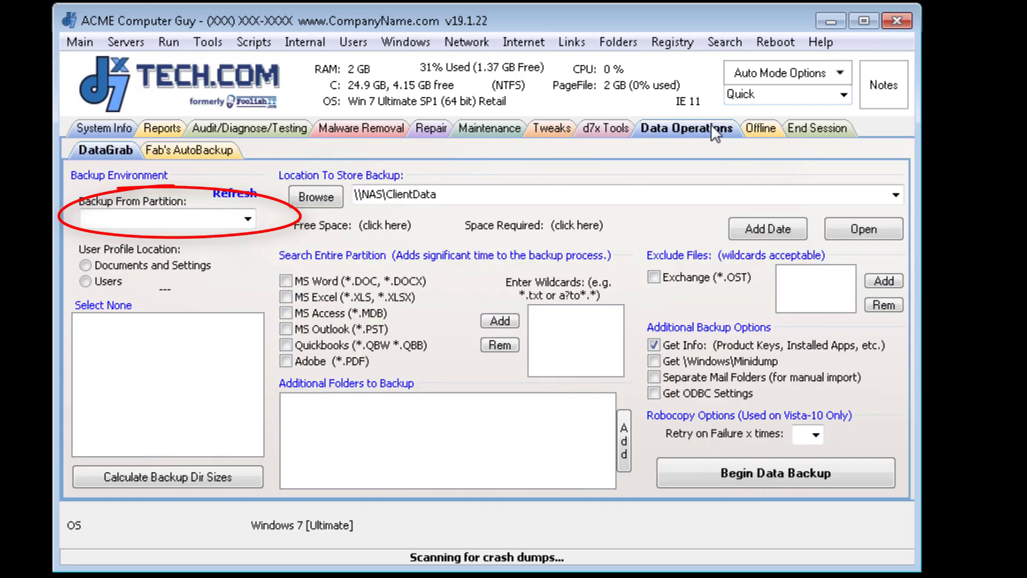
{"action": "left_click", "coordinate": [744, 129]}
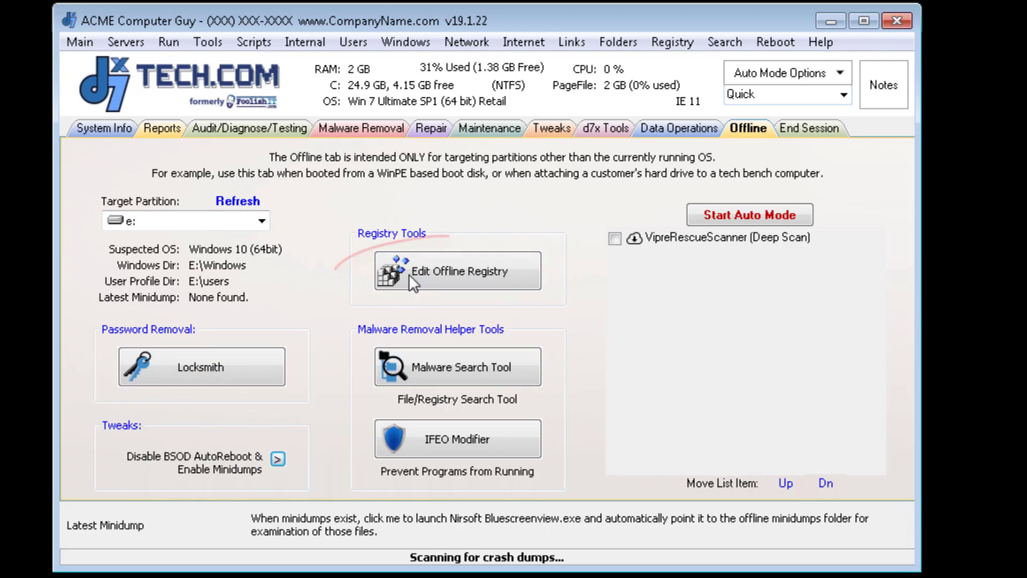
- Load the offline registry hives of partition e: and open them in Registry Editor
{"action": "left_click", "coordinate": [509, 277]}
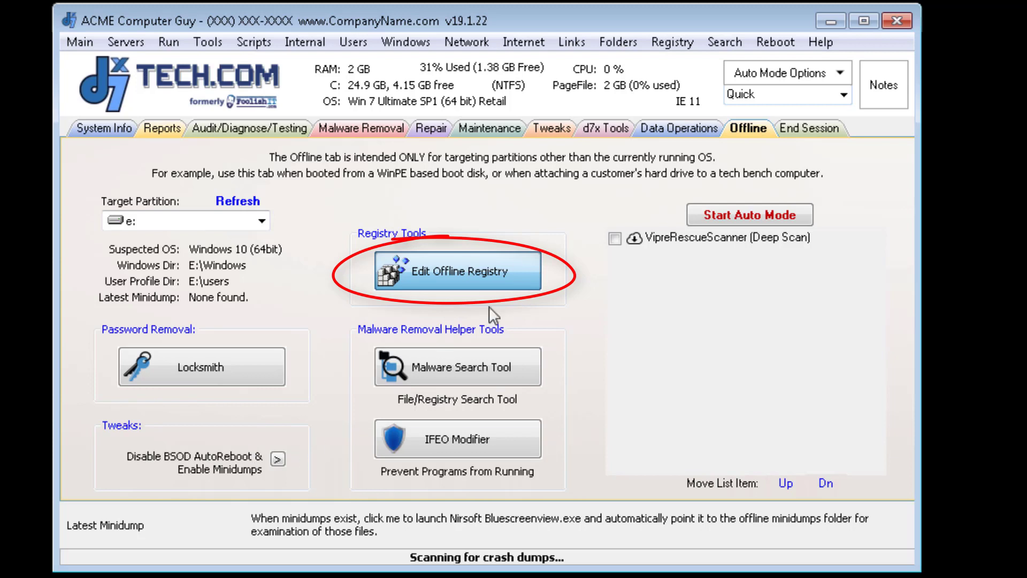
{"action": "left_click", "coordinate": [490, 284]}
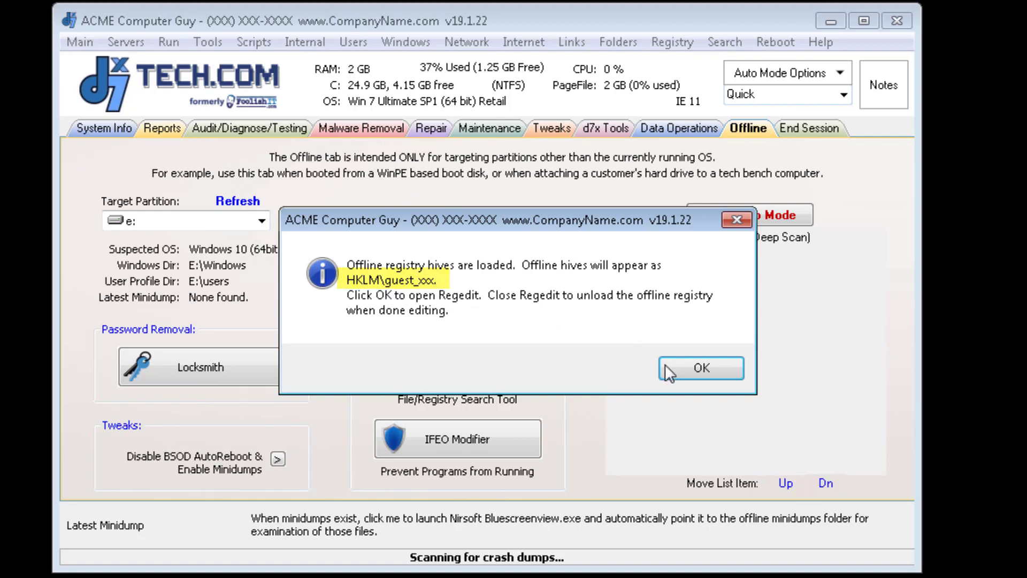
{"action": "left_click", "coordinate": [706, 366]}
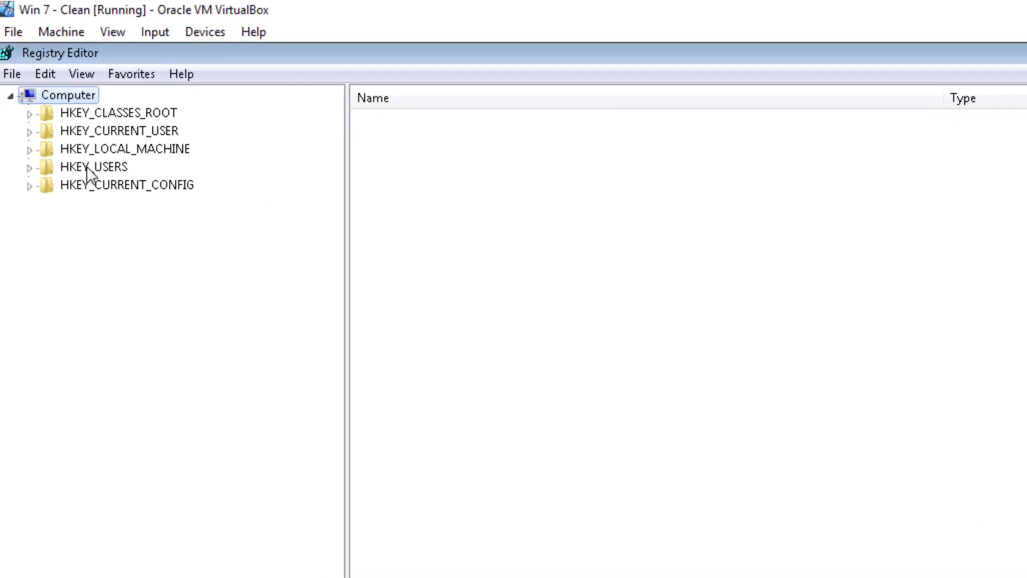
- Expand HKEY_LOCAL_MACHINE and examine the guest_Default, guest_Software, guest_System and guest user profile hives
{"action": "left_click", "coordinate": [36, 153]}
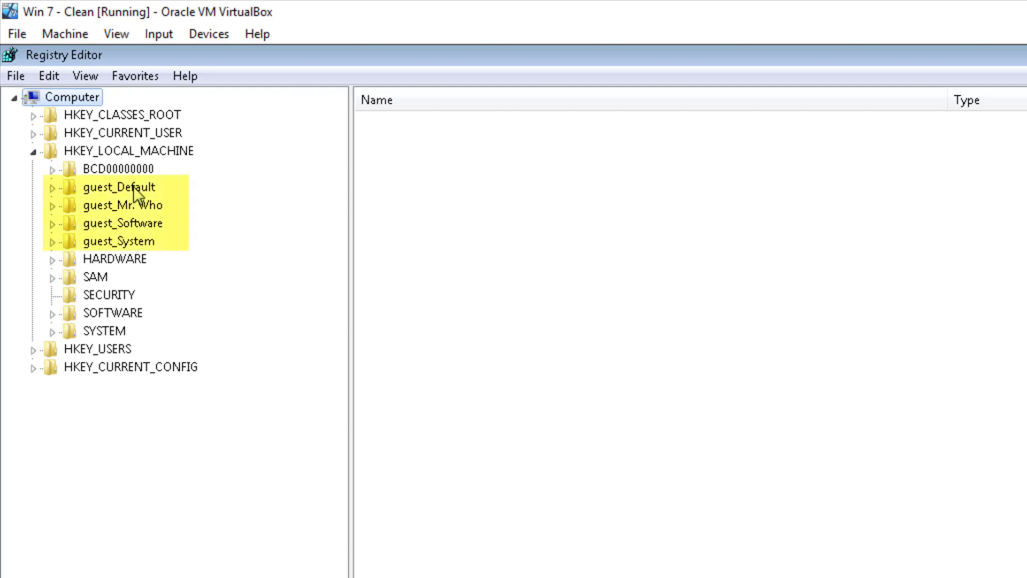
{"action": "left_click", "coordinate": [131, 188]}
{"action": "left_click", "coordinate": [141, 209]}
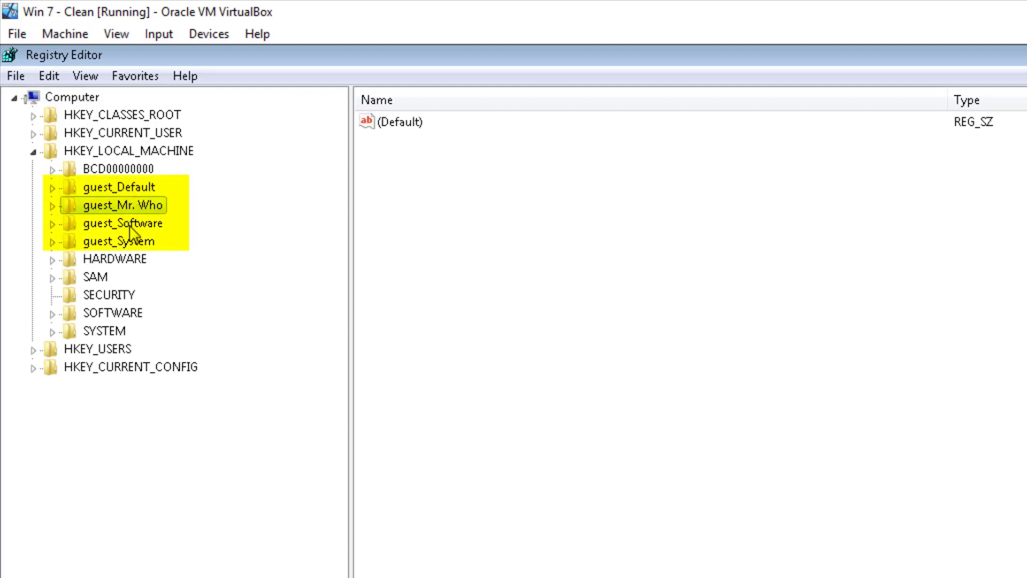
{"action": "left_click", "coordinate": [133, 227]}
{"action": "double_click", "coordinate": [131, 241]}
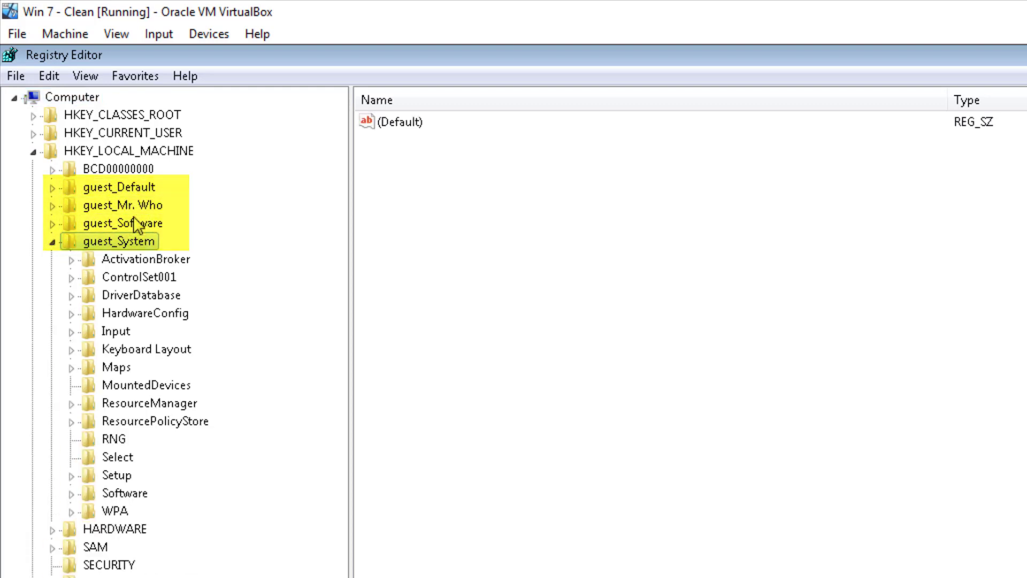
{"action": "double_click", "coordinate": [112, 223]}
{"action": "left_click", "coordinate": [132, 206]}
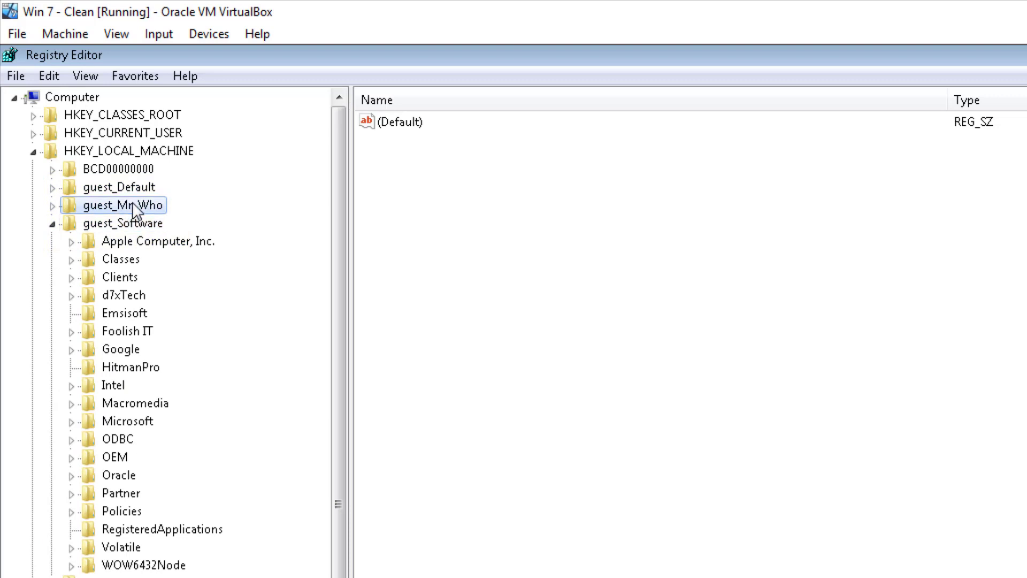
{"action": "double_click", "coordinate": [154, 210]}
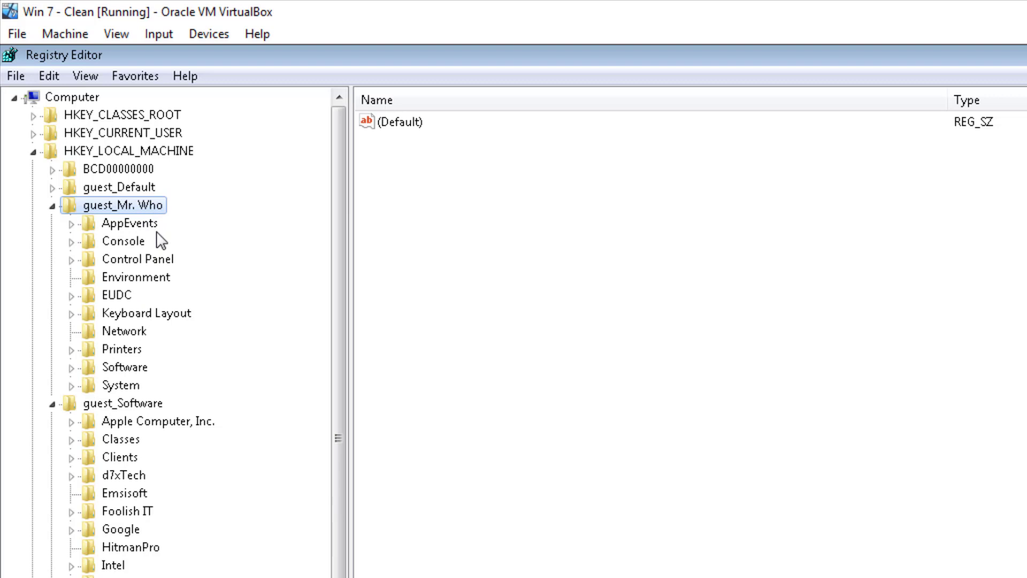
{"action": "double_click", "coordinate": [96, 187]}
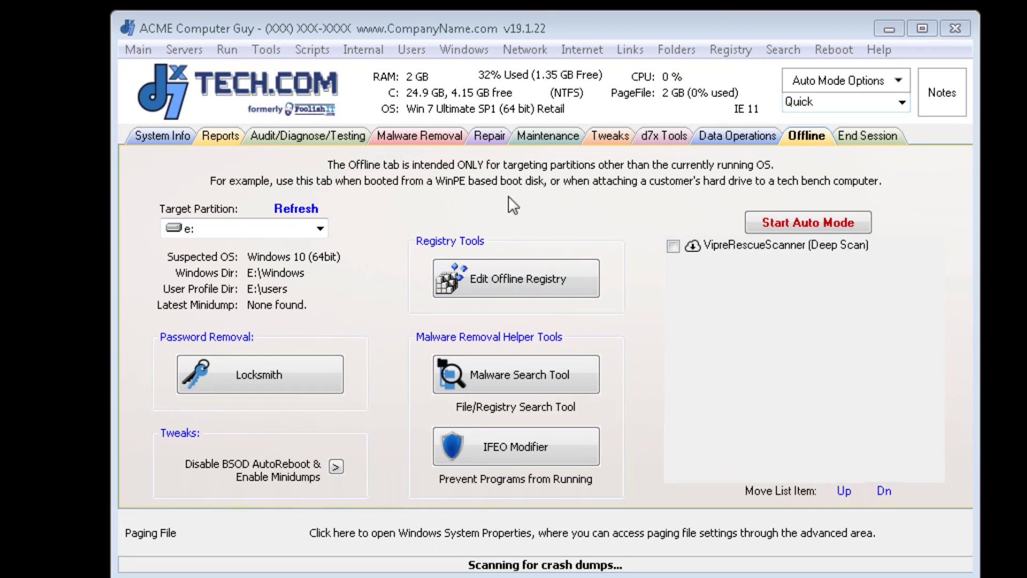
- Run regedit.exe as the current user and check HKEY_LOCAL_MACHINE for any remaining guest hives
{"action": "left_click", "coordinate": [201, 49]}
{"action": "mouse_move", "coordinate": [224, 51]}
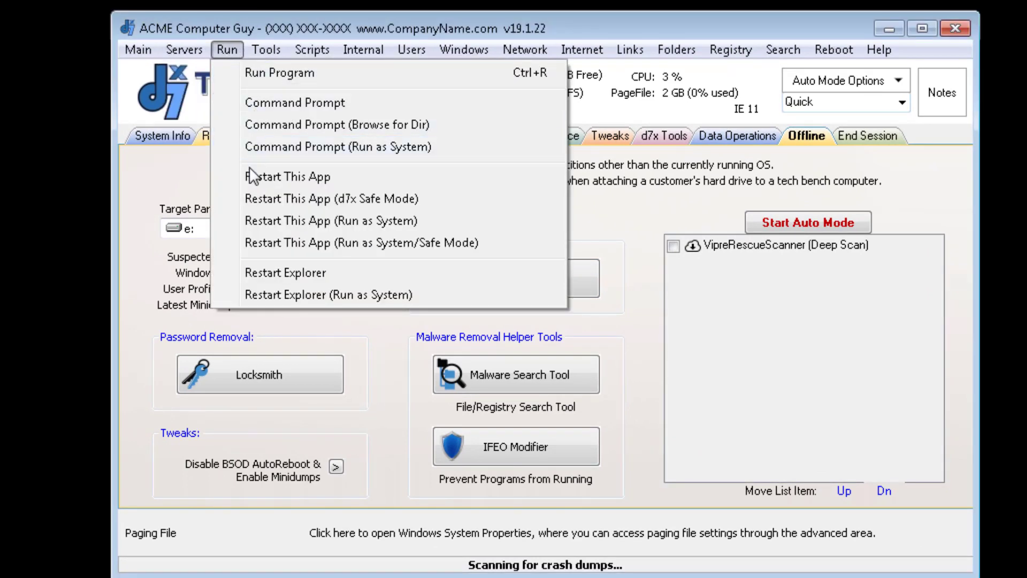
{"action": "left_click", "coordinate": [250, 73]}
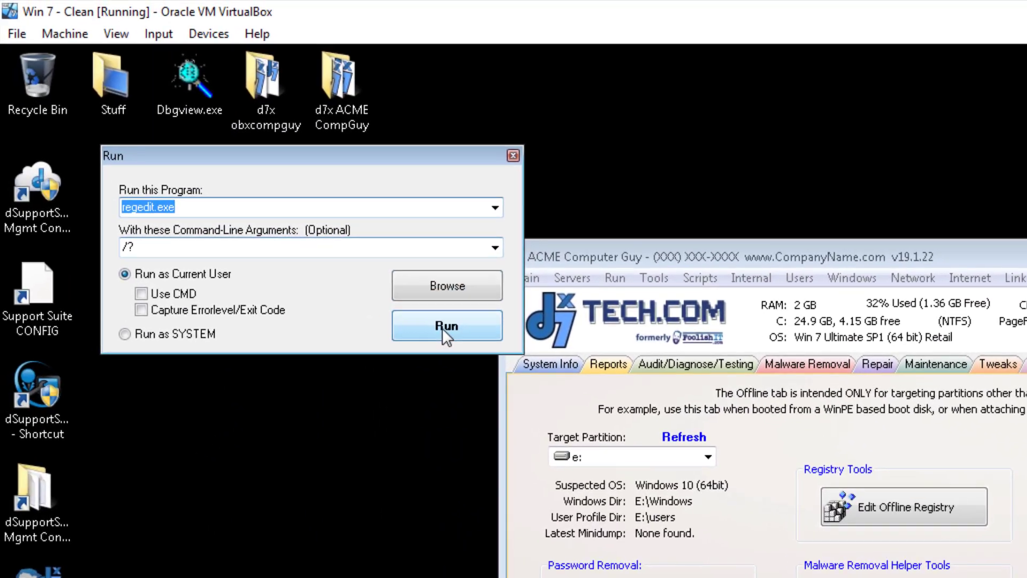
{"action": "left_click", "coordinate": [115, 130]}
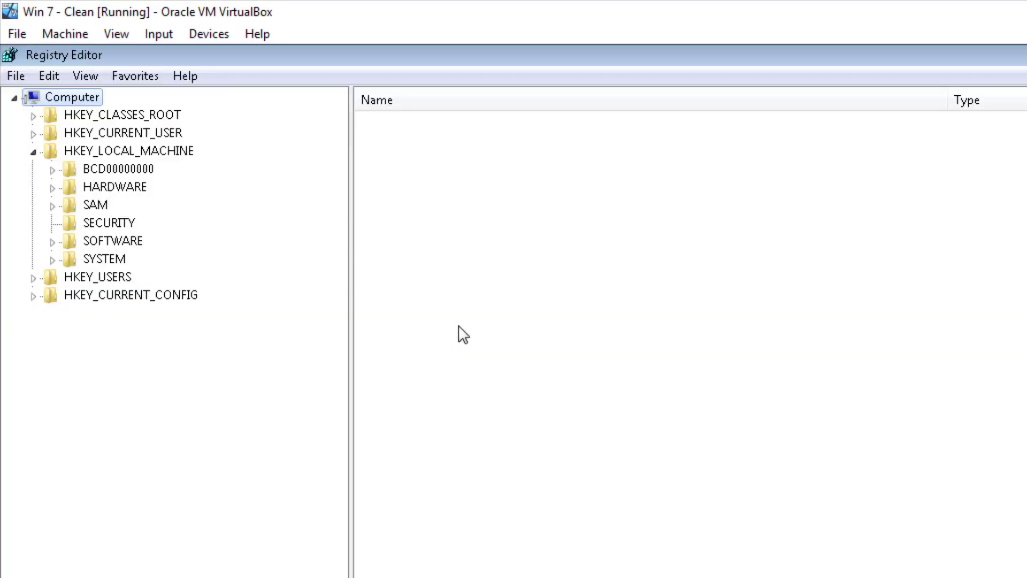
{"action": "left_click", "coordinate": [107, 154]}
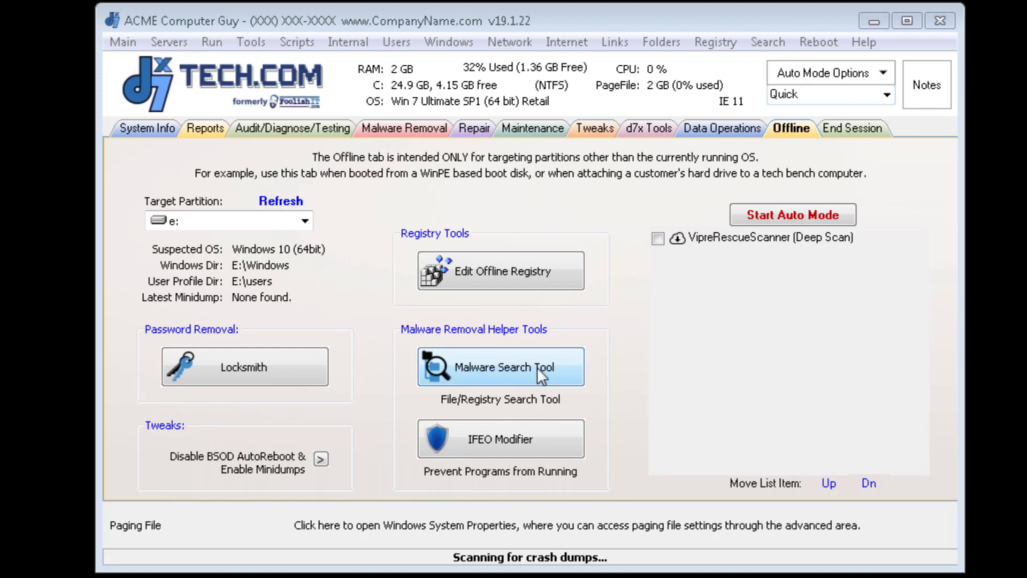
- Start the offline Malware Search Tool without the Local System account and select e: as its operation drive
{"action": "left_click", "coordinate": [567, 365]}
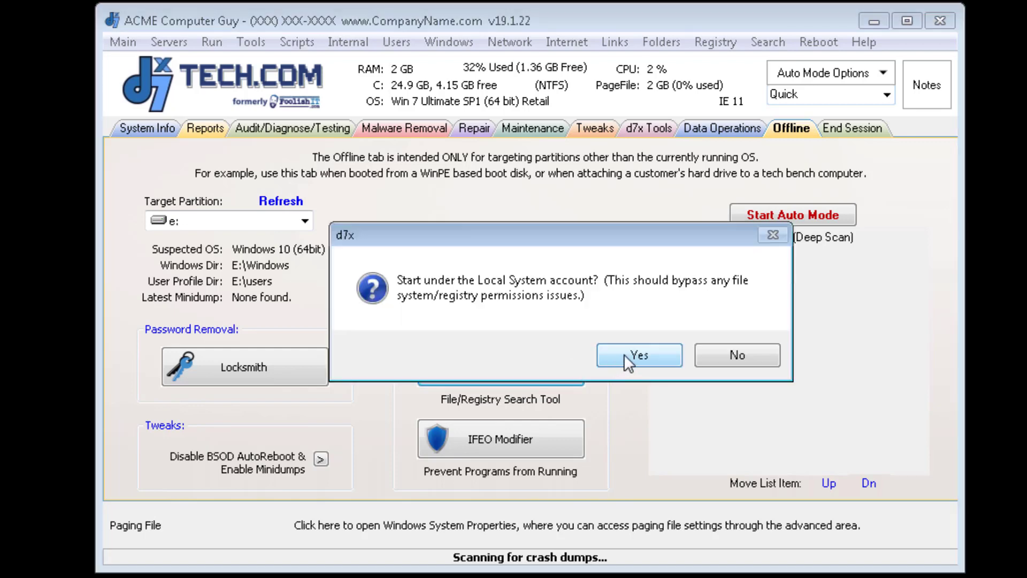
{"action": "left_click", "coordinate": [740, 354]}
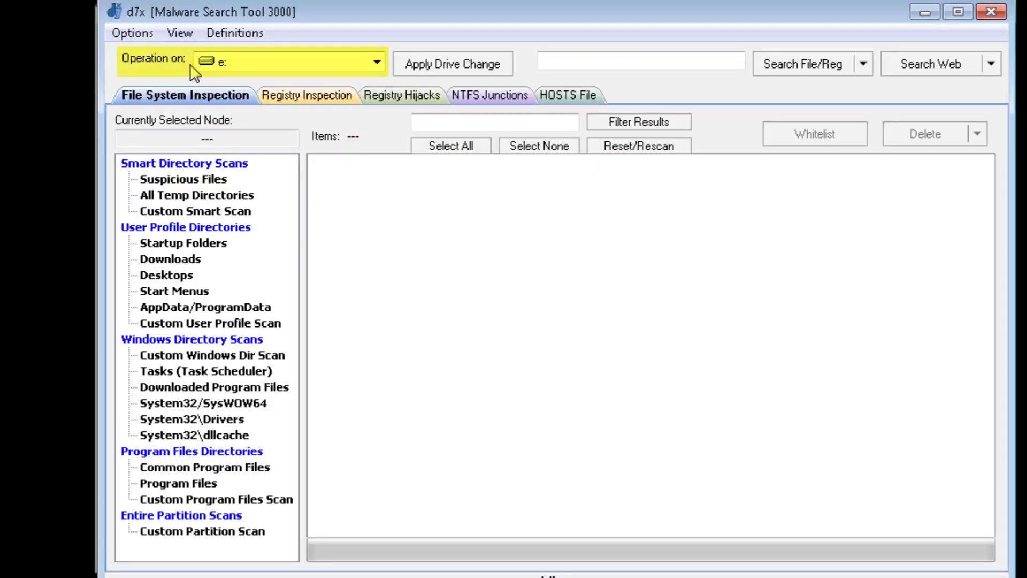
{"action": "left_click", "coordinate": [289, 65]}
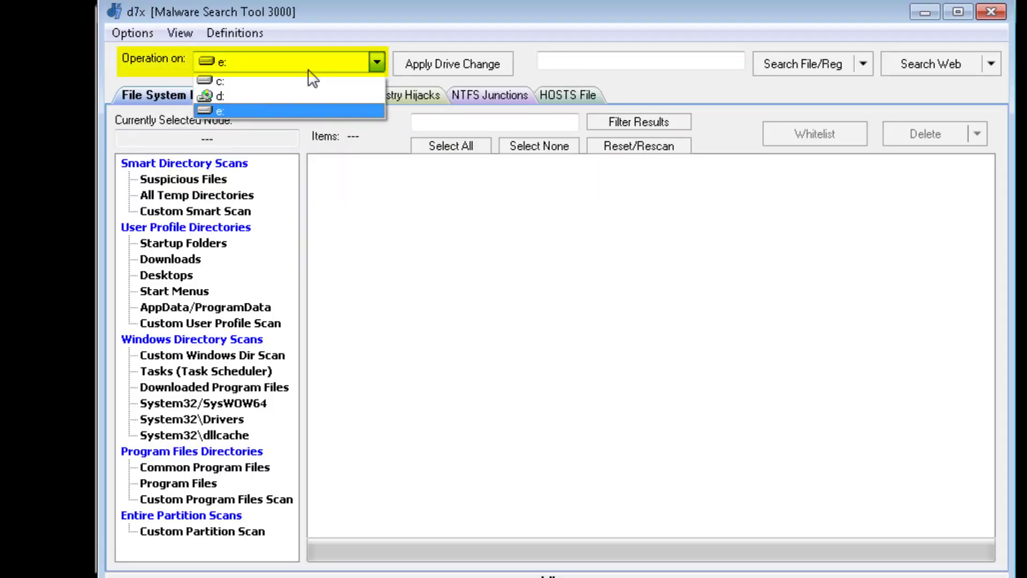
{"action": "left_click", "coordinate": [233, 108]}
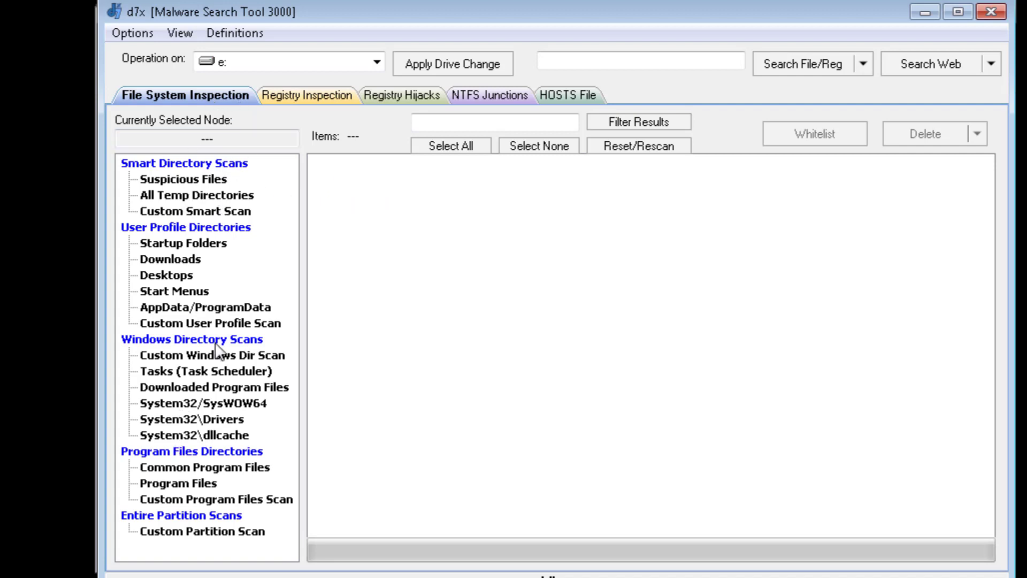
- View the Registry Inspection scans, return to File System Inspection, and close the Malware Search Tool
{"action": "left_click", "coordinate": [294, 94]}
{"action": "left_click", "coordinate": [177, 95]}
{"action": "left_click", "coordinate": [989, 11]}
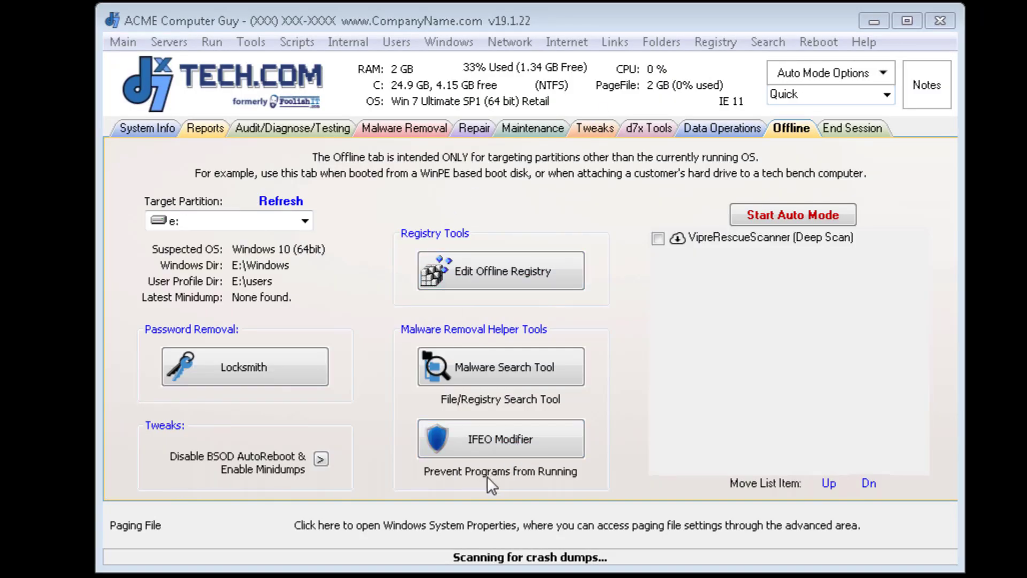
- Open the offline IFEO Modifier, examine the existing notepad.exe entry, and close the tool
{"action": "left_click", "coordinate": [506, 441]}
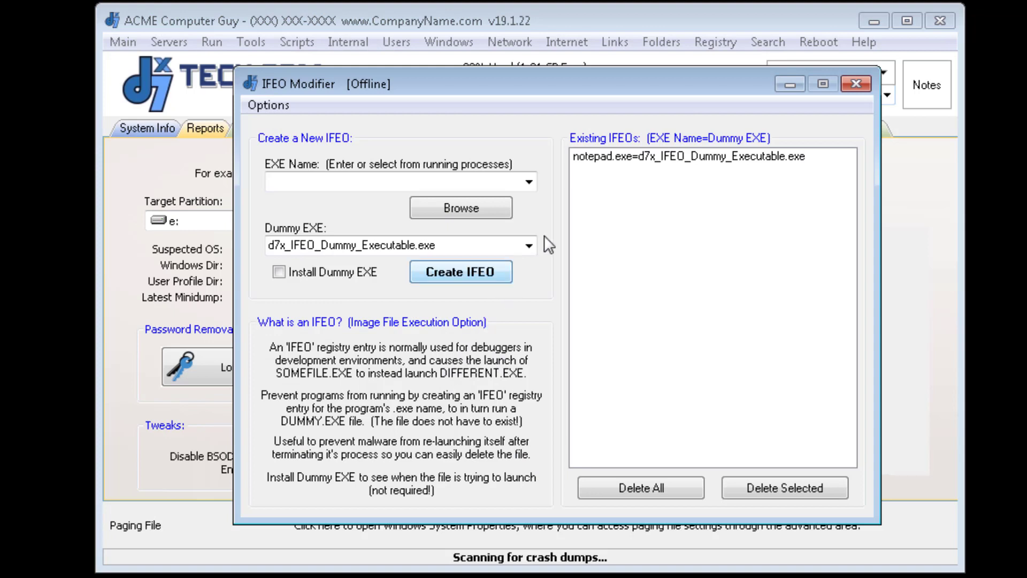
{"action": "left_click", "coordinate": [614, 160]}
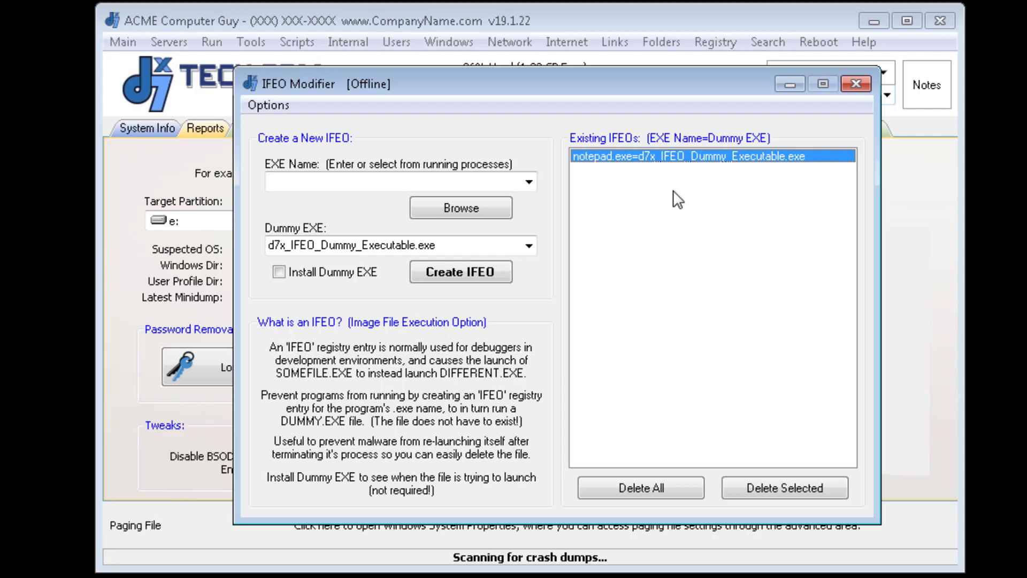
{"action": "left_click", "coordinate": [857, 83]}
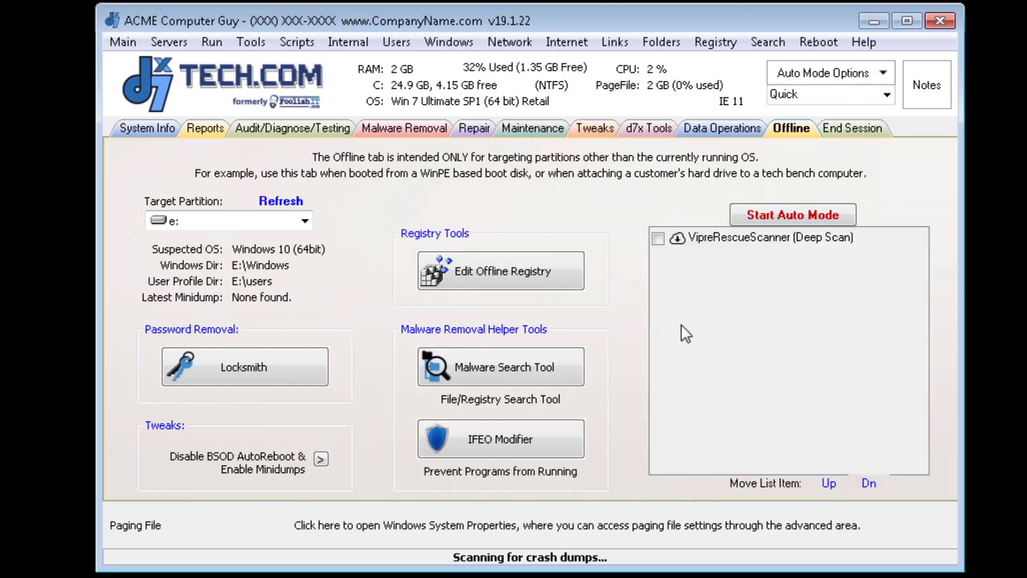
- Open the configuration for VipreRescueScanner (Deep Scan) and display its execution settings
{"action": "left_click", "coordinate": [735, 282]}
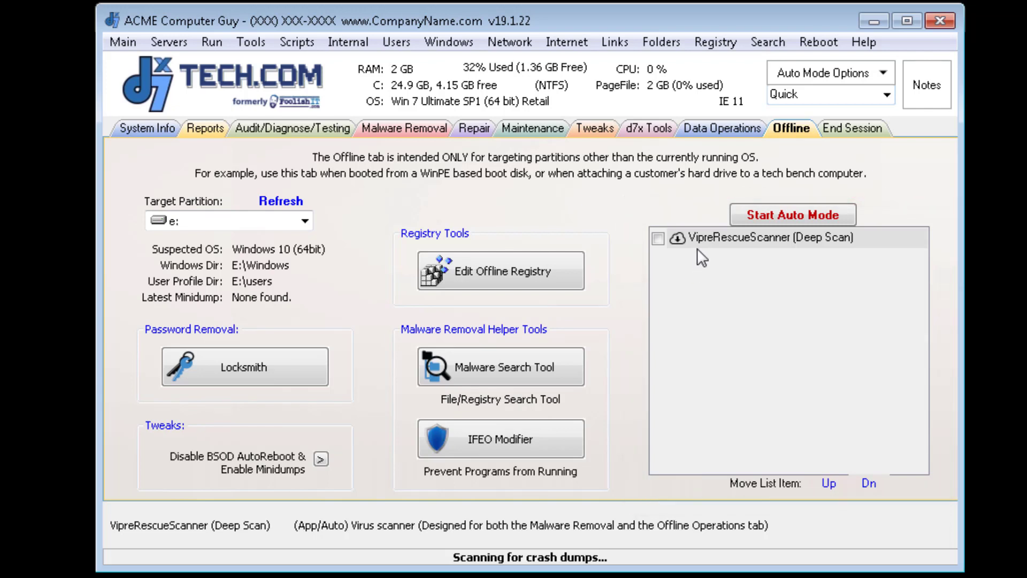
{"action": "right_click", "coordinate": [692, 270]}
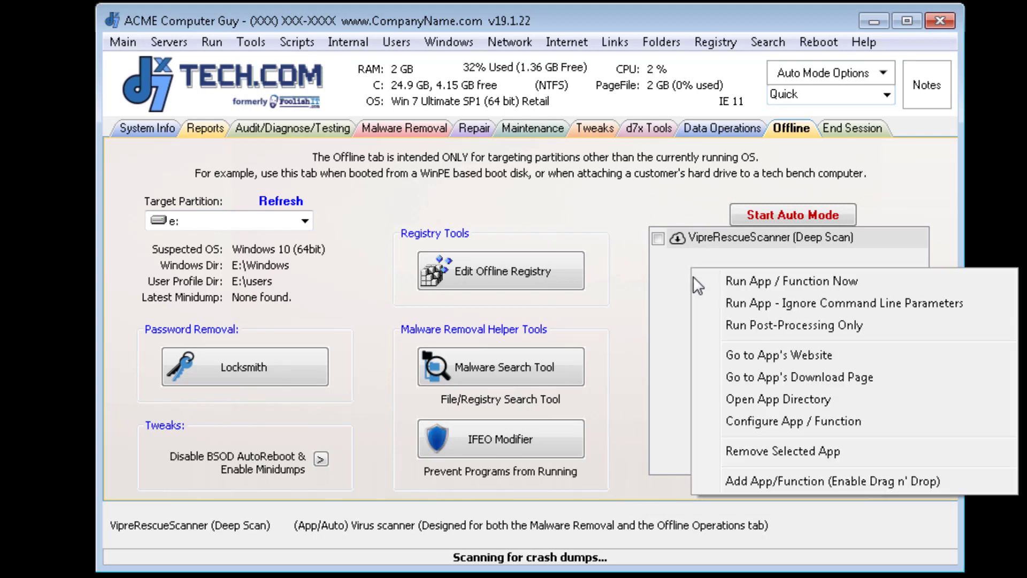
{"action": "left_click", "coordinate": [678, 248]}
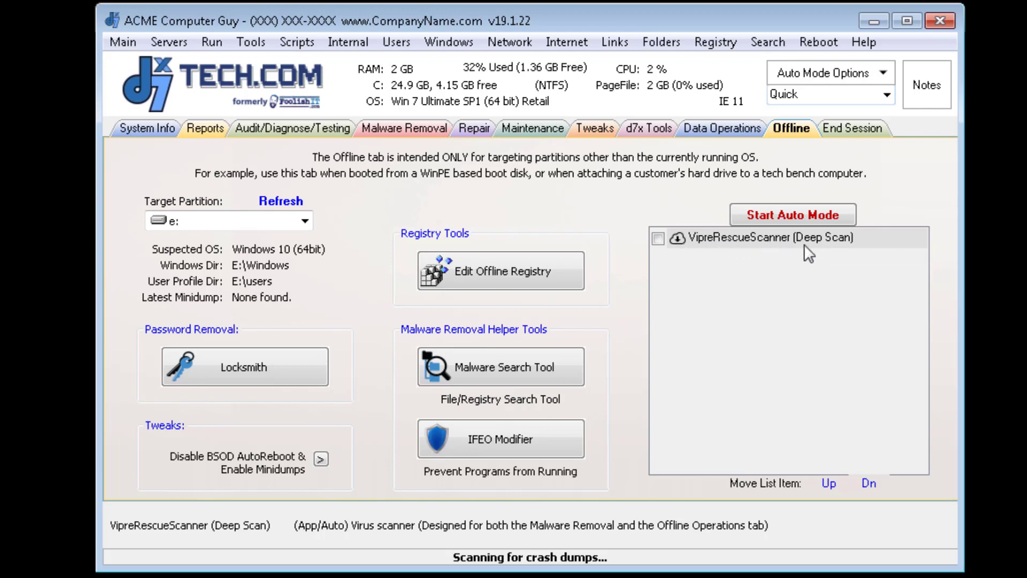
{"action": "right_click", "coordinate": [736, 236]}
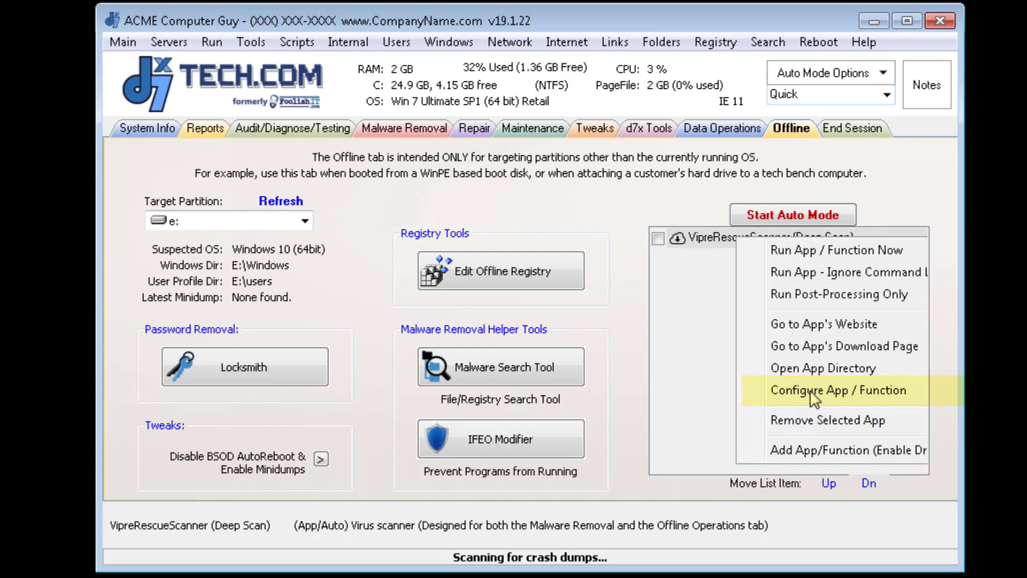
{"action": "left_click", "coordinate": [810, 391]}
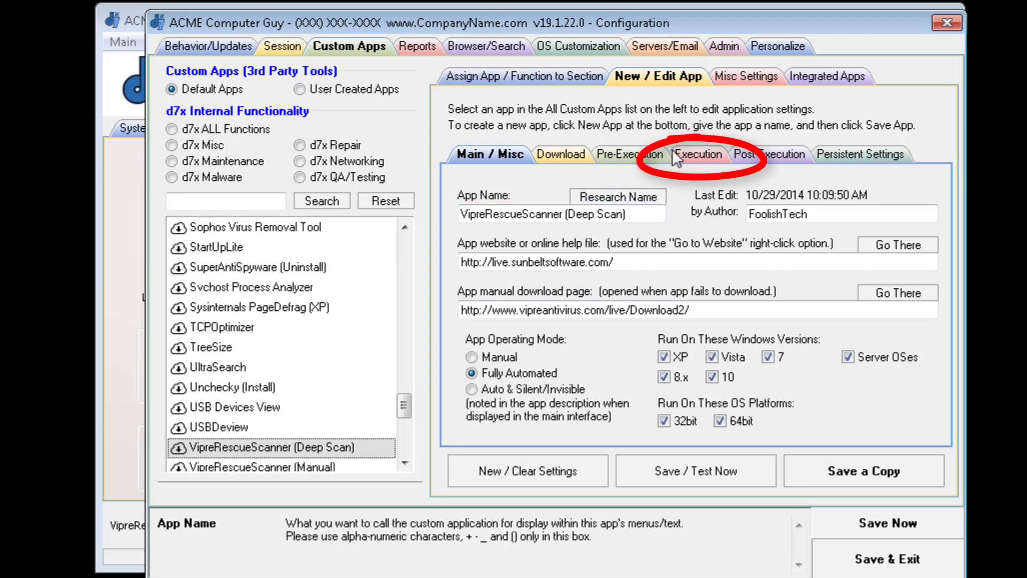
{"action": "left_click", "coordinate": [690, 156]}
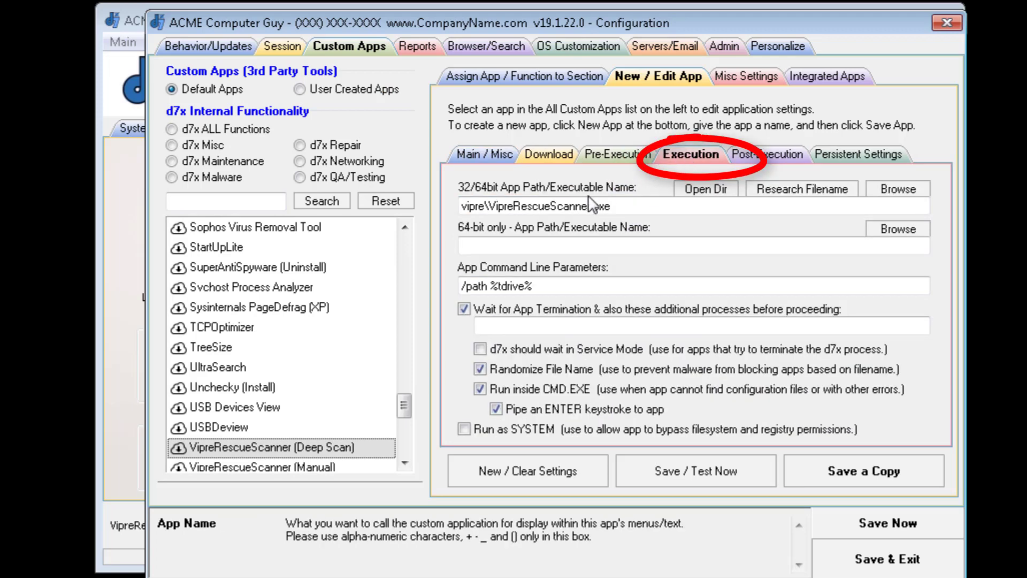
- Examine the %tdrive% variable in VipreRescueScanner's command line parameters
{"action": "mouse_move", "coordinate": [517, 289]}
{"action": "left_click_drag", "start_coordinate": [491, 286], "coordinate": [541, 285]}
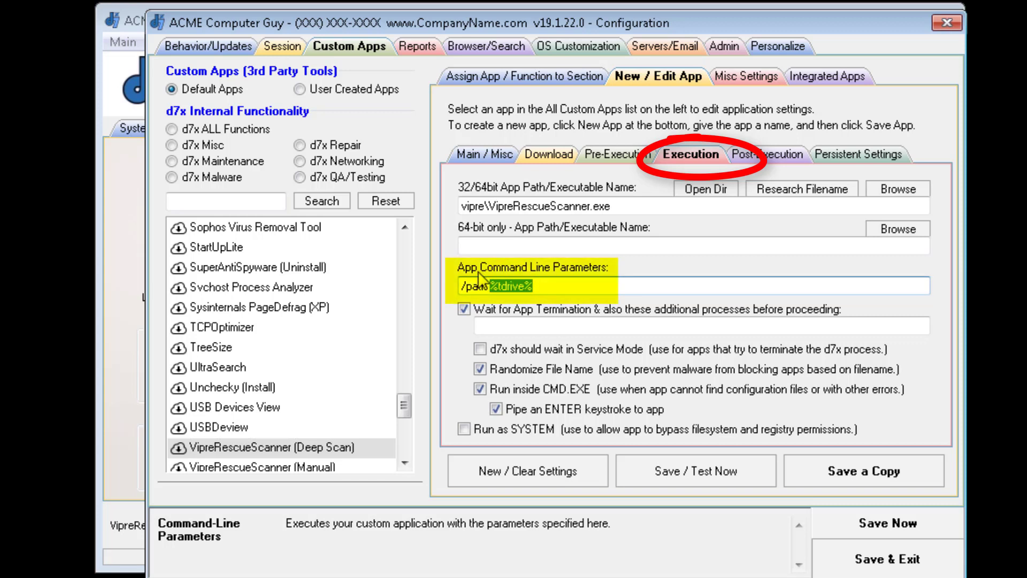
{"action": "mouse_move", "coordinate": [495, 288]}
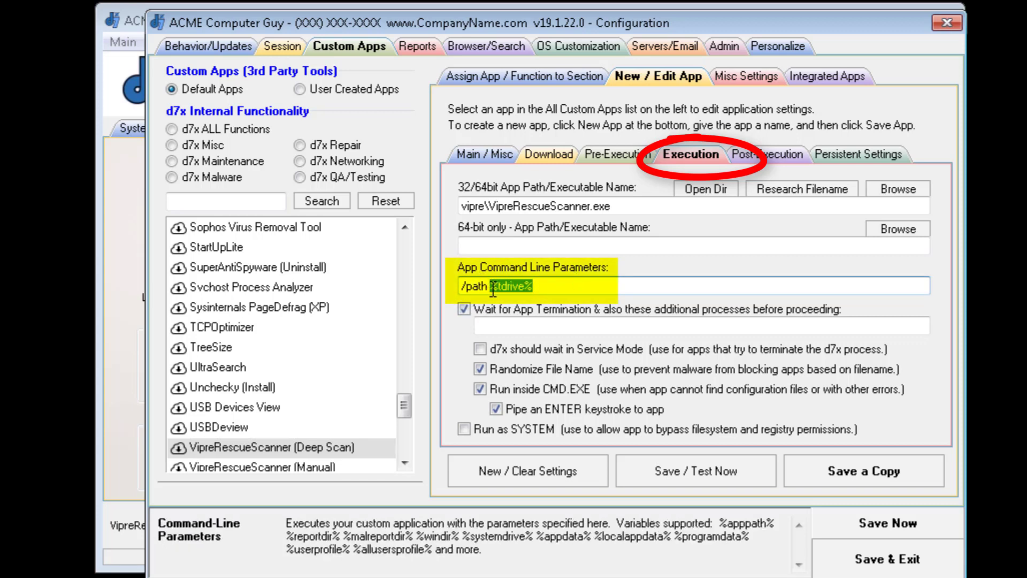
{"action": "left_click", "coordinate": [539, 287]}
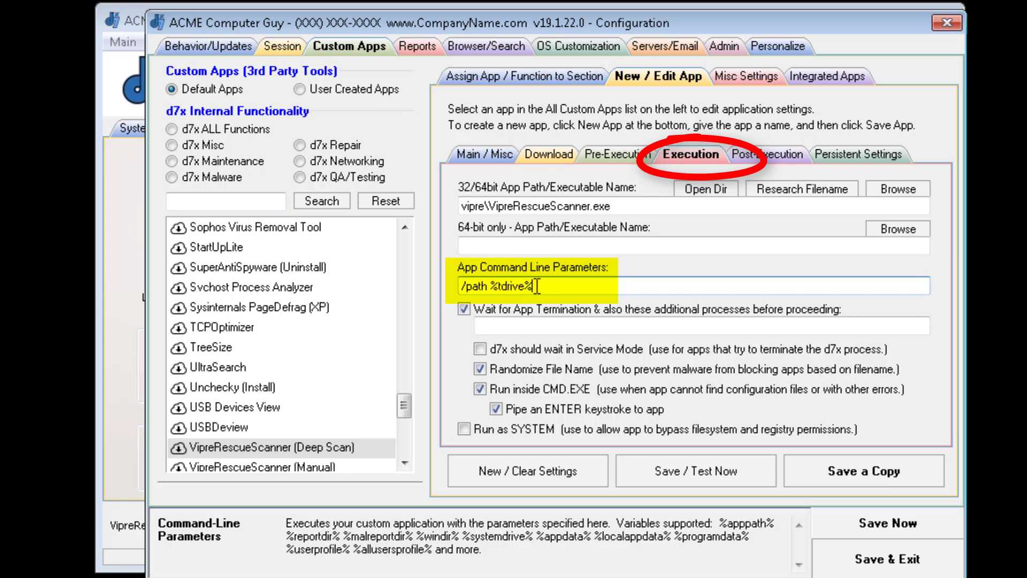
{"action": "left_click_drag", "start_coordinate": [492, 287], "coordinate": [539, 288]}
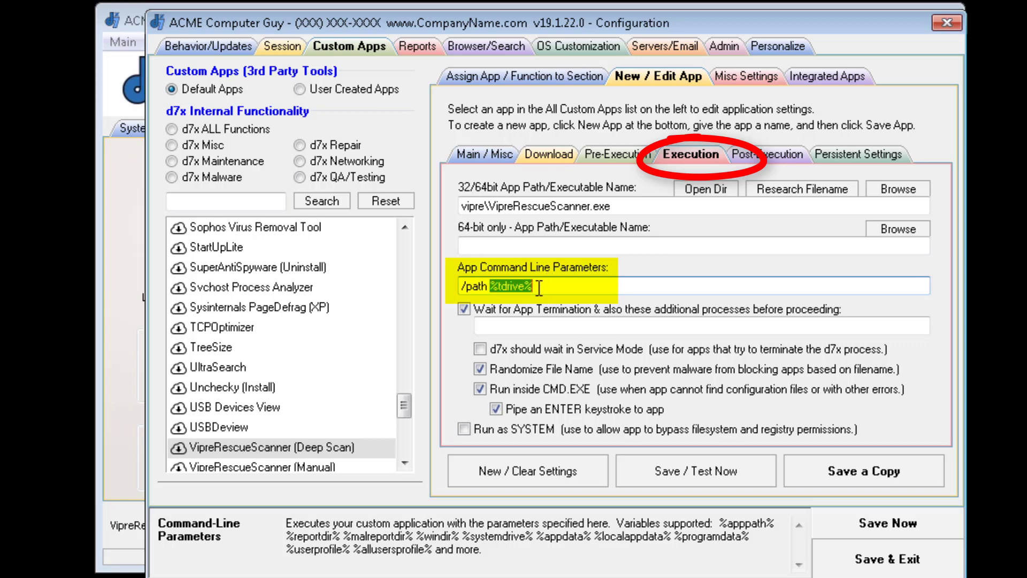
{"action": "left_click", "coordinate": [567, 282]}
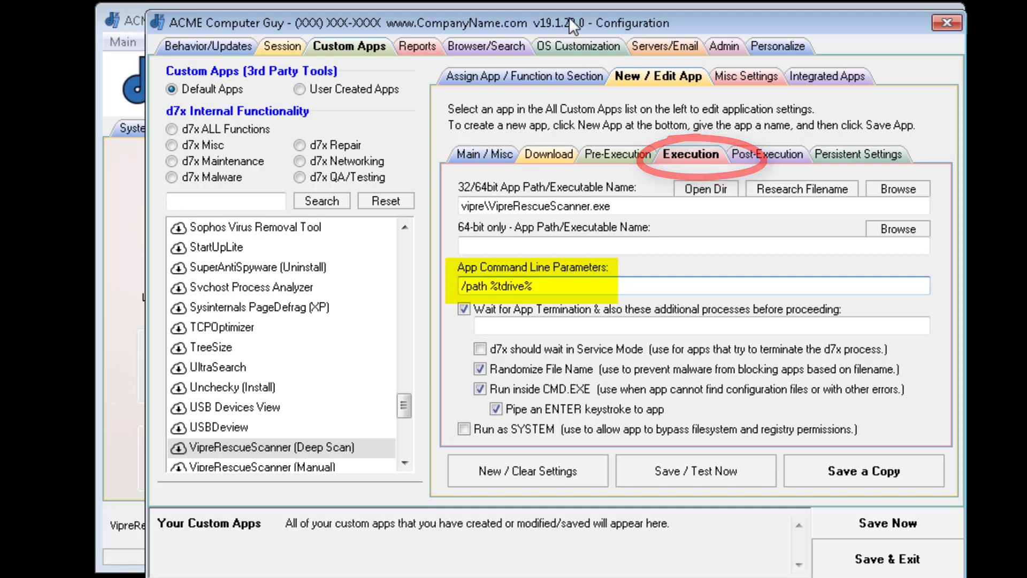
- Compare the scanner's %tdrive% parameter with the target partition in the main window, and close the configuration without saving
{"action": "left_click_drag", "start_coordinate": [569, 17], "coordinate": [720, 26]}
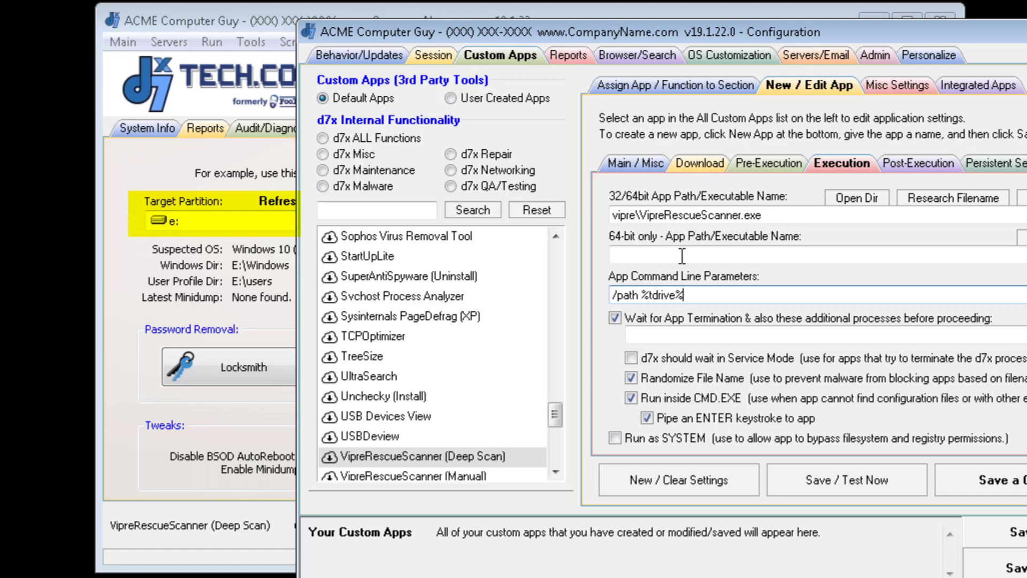
{"action": "left_click_drag", "start_coordinate": [798, 29], "coordinate": [666, 41]}
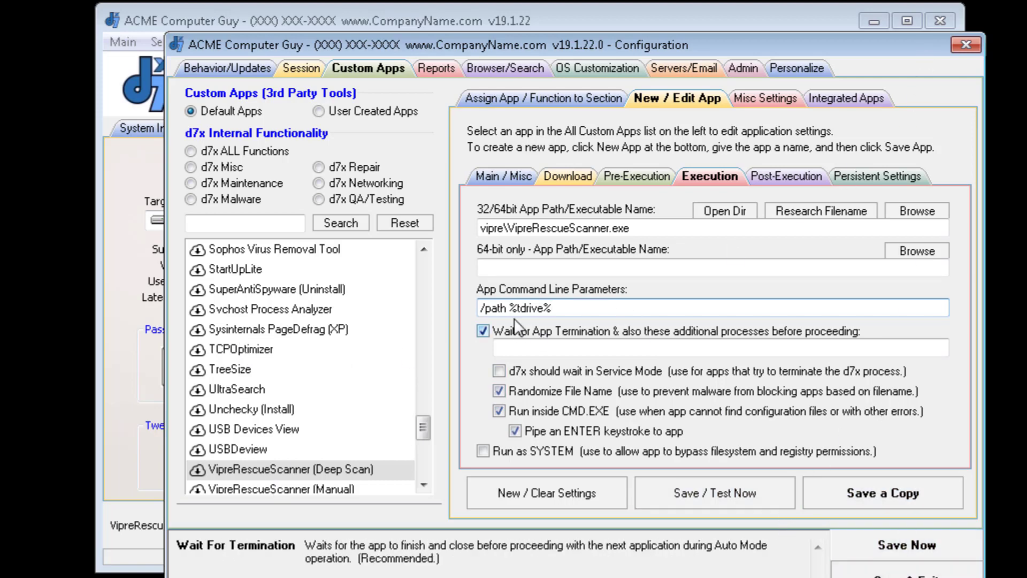
{"action": "left_click_drag", "start_coordinate": [511, 308], "coordinate": [564, 309]}
{"action": "left_click", "coordinate": [578, 309]}
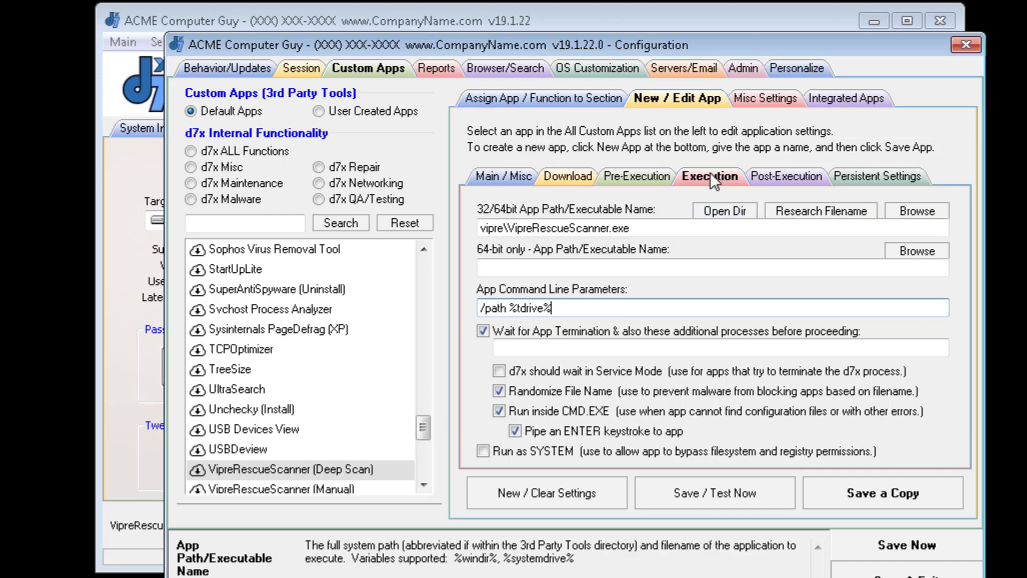
{"action": "left_click", "coordinate": [966, 45]}
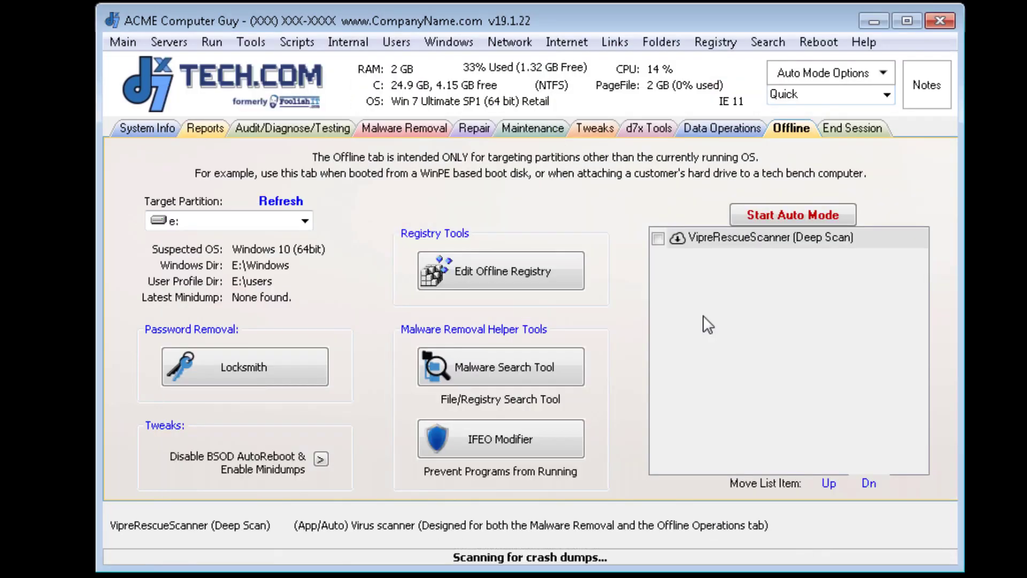
- Enable adding apps and functions to the Offline Auto Mode list and acknowledge the drag-and-drop notice
{"action": "right_click", "coordinate": [675, 292]}
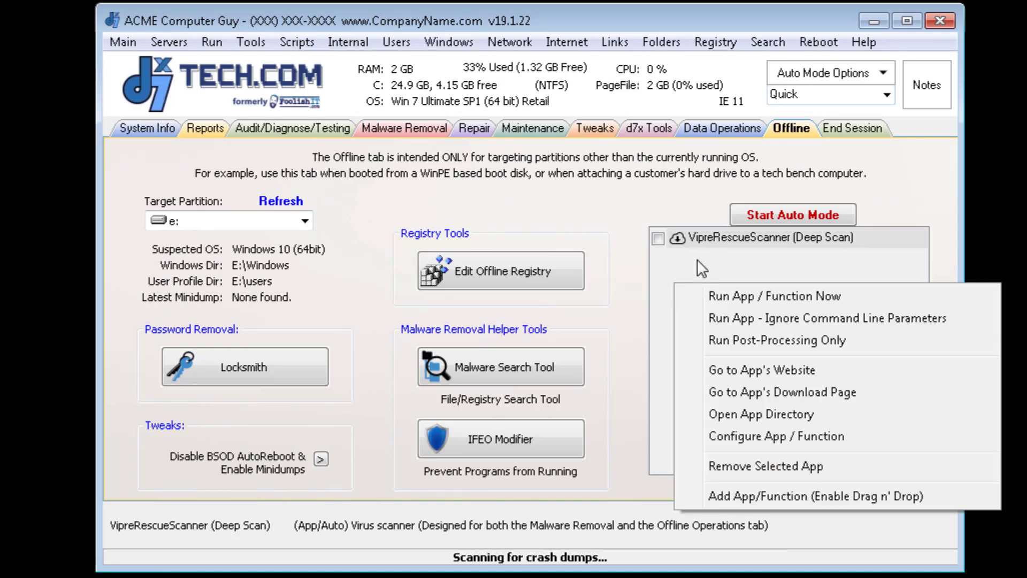
{"action": "left_click", "coordinate": [715, 244]}
{"action": "right_click", "coordinate": [694, 304]}
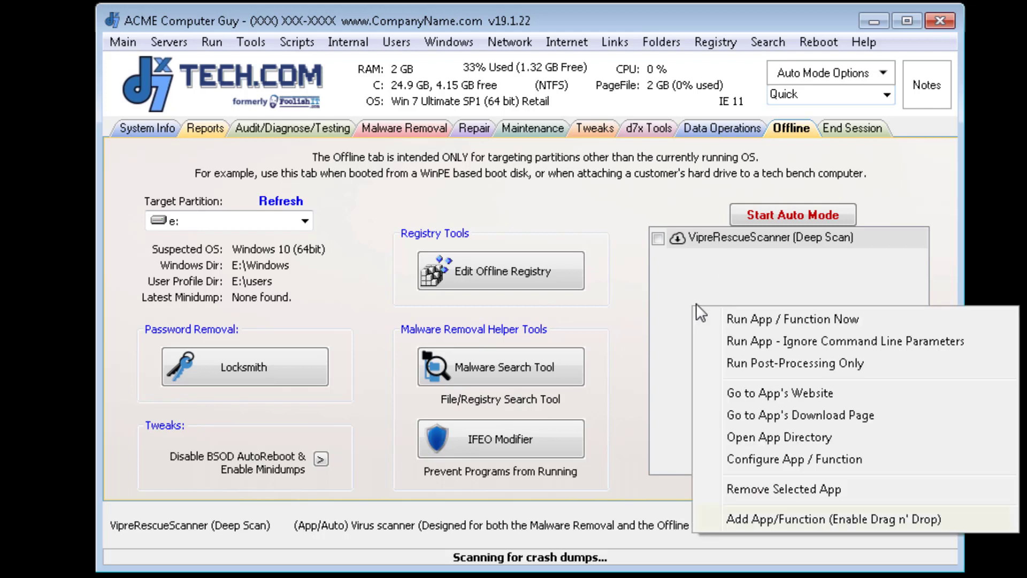
{"action": "left_click", "coordinate": [751, 520]}
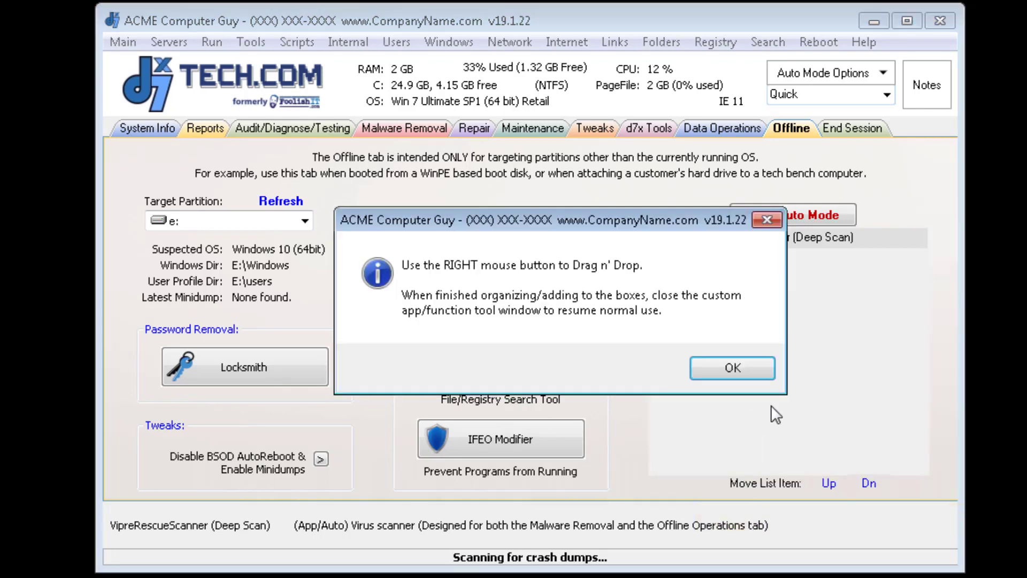
{"action": "left_click", "coordinate": [731, 367]}
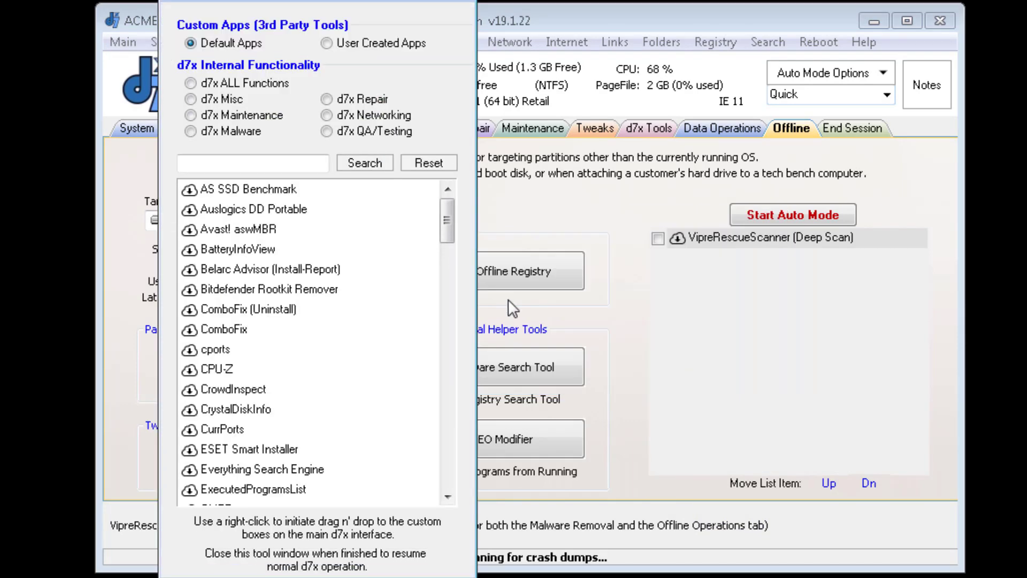
- Search the default custom apps for "offline" and add McAfee Stinger (Offline) to the Auto Mode list
{"action": "left_click", "coordinate": [266, 168]}
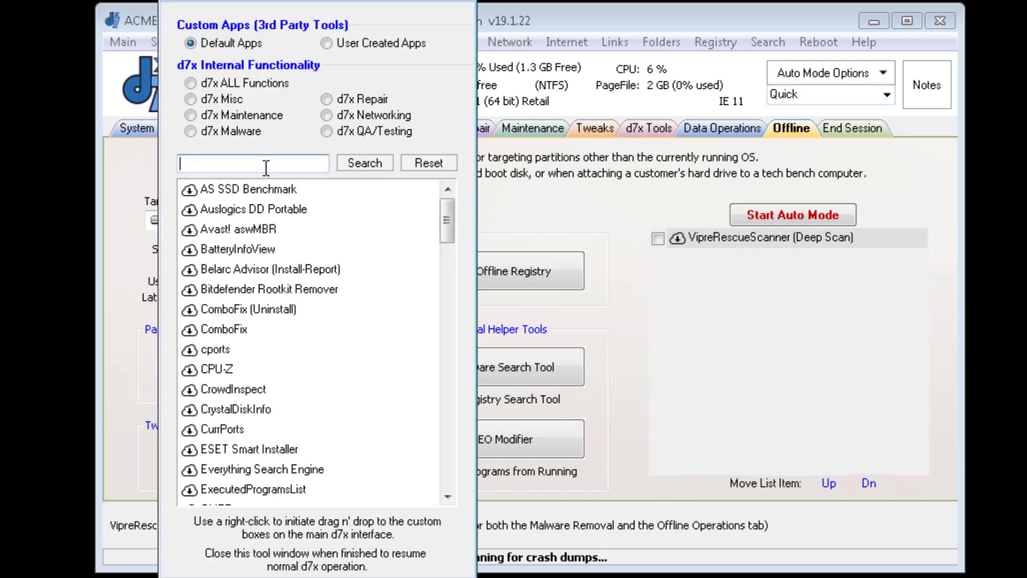
{"action": "type", "text": "offline"}
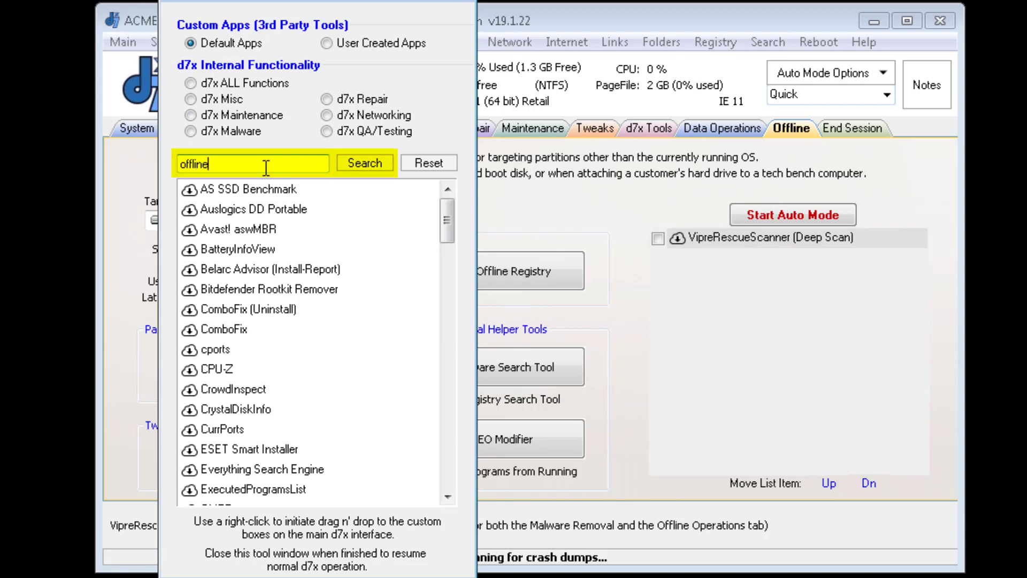
{"action": "key", "text": "Return"}
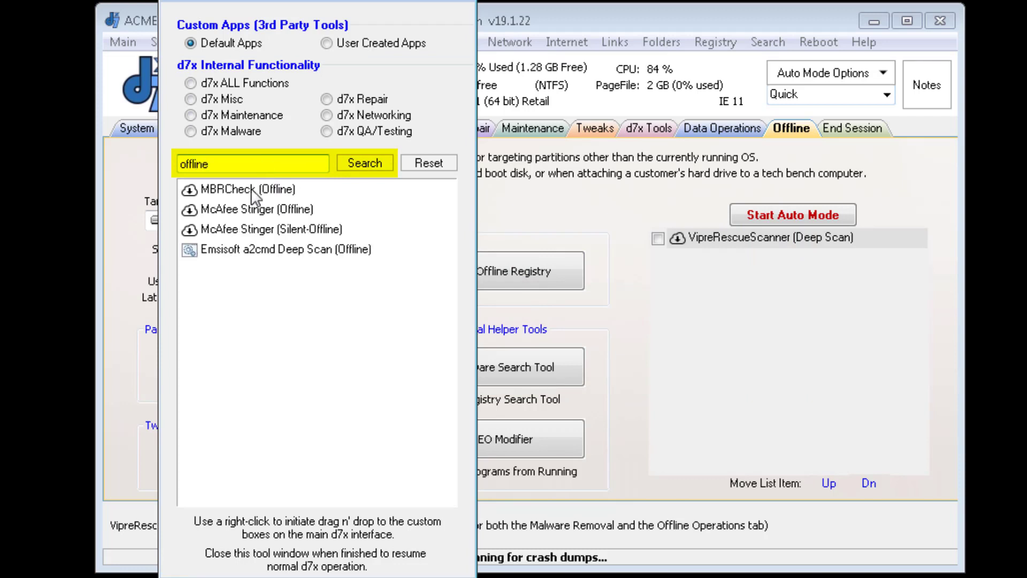
{"action": "left_click", "coordinate": [239, 192]}
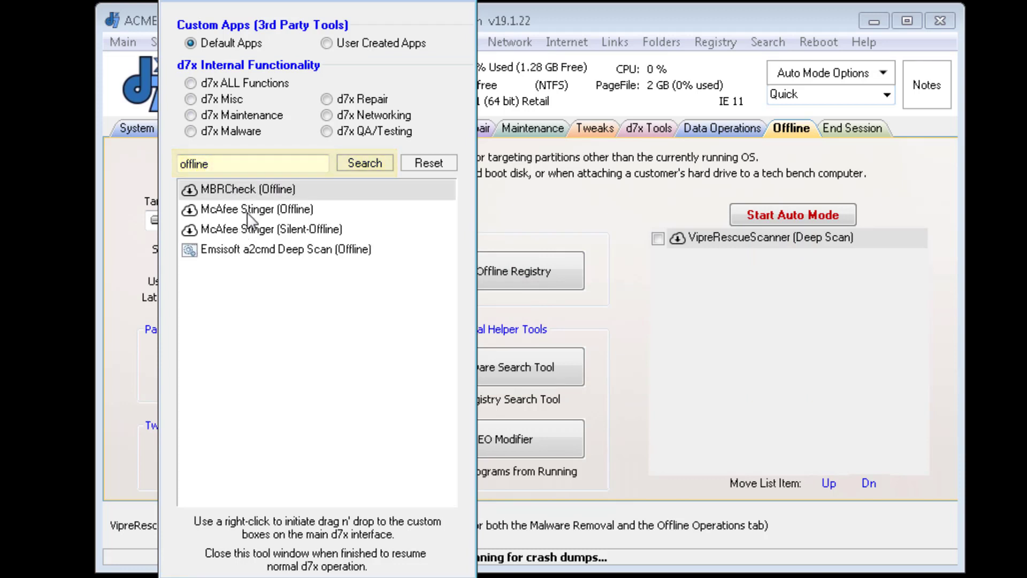
{"action": "left_click", "coordinate": [247, 214]}
{"action": "left_click_drag", "start_coordinate": [239, 207], "coordinate": [670, 322]}
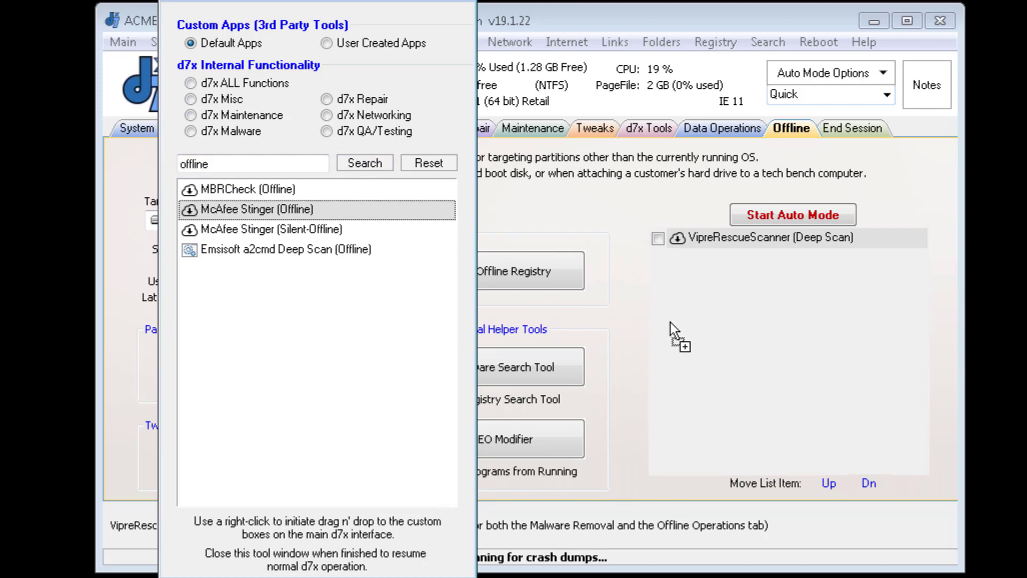
{"action": "left_click_drag", "start_coordinate": [797, 329], "coordinate": [797, 329]}
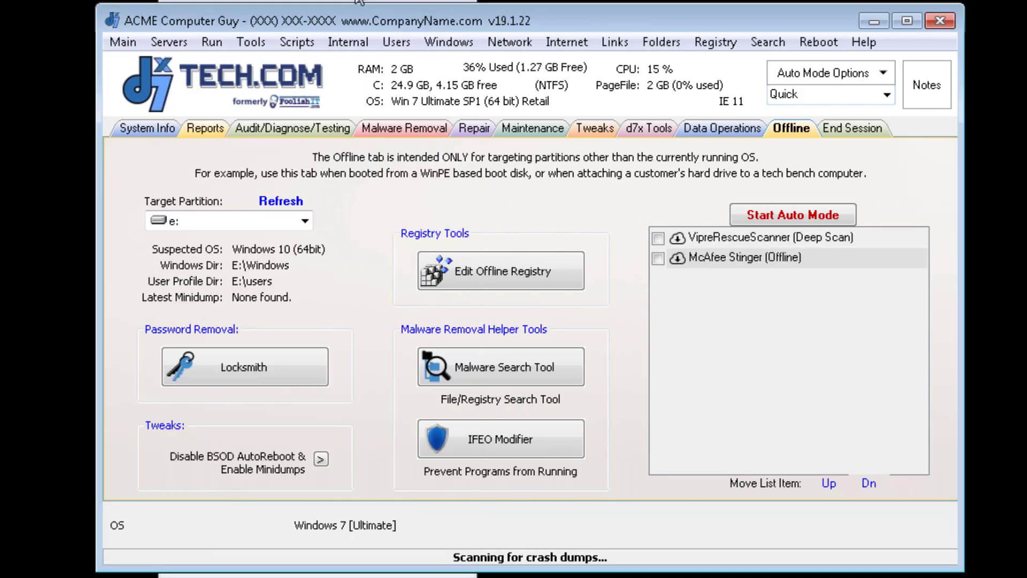
- Add Emsisoft a2cmd Deep Scan (Offline) and MBRCheck (Offline) to the Auto Mode list, and select McAfee Stinger (Offline) there
{"action": "left_click_drag", "start_coordinate": [250, 249], "coordinate": [746, 357]}
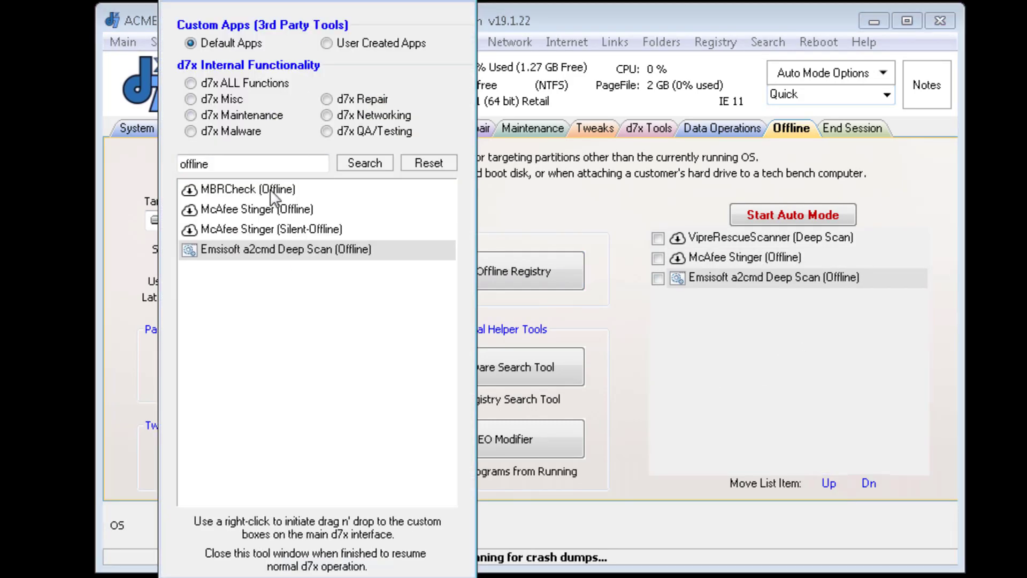
{"action": "left_click_drag", "start_coordinate": [245, 192], "coordinate": [760, 354]}
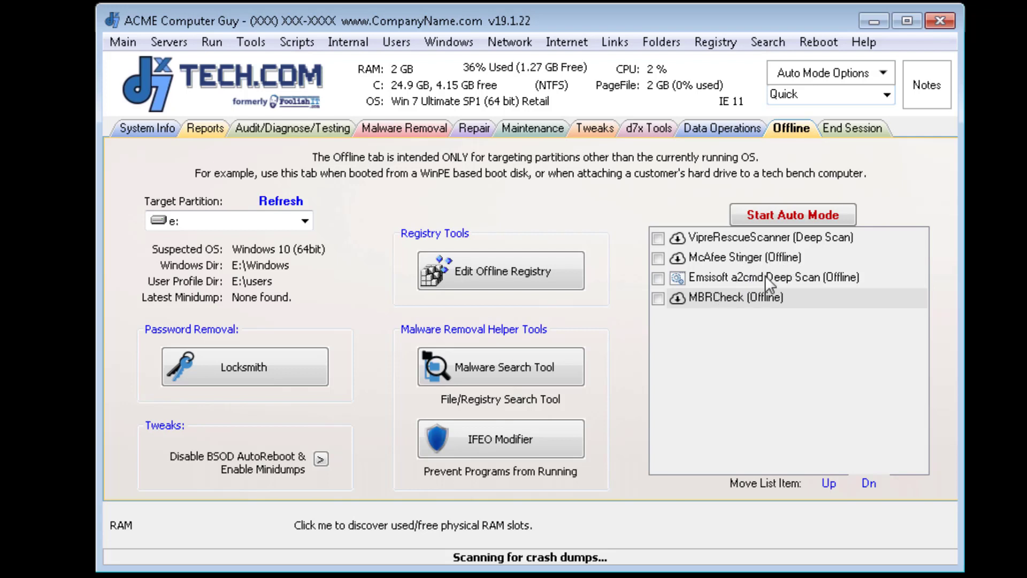
{"action": "left_click", "coordinate": [753, 259]}
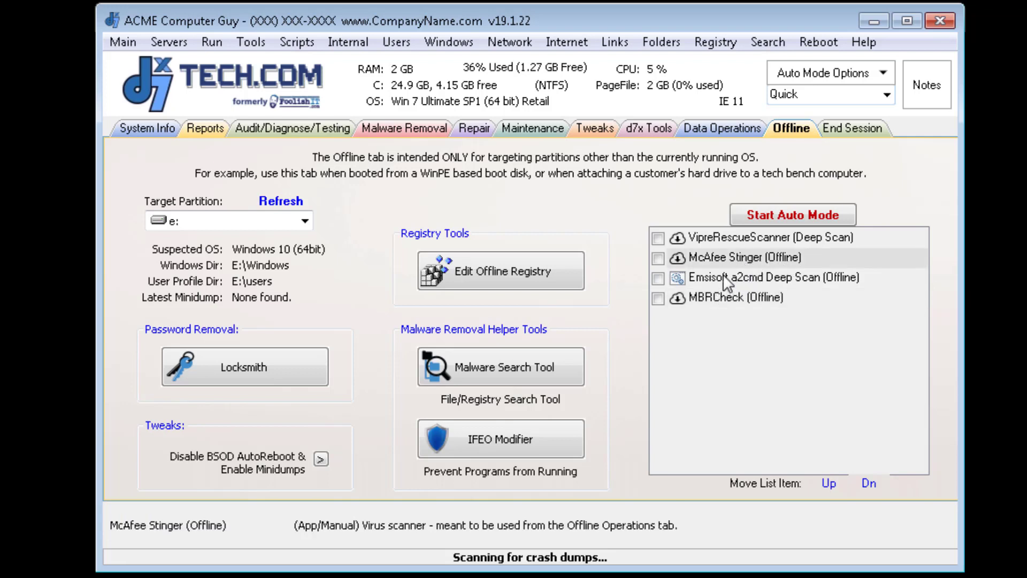